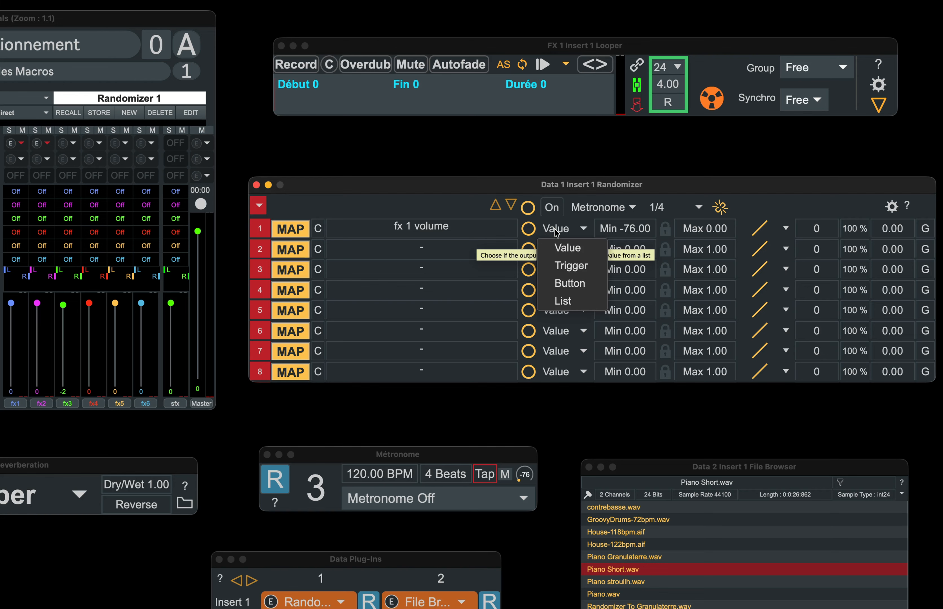
# Step: Set the fx 1 volume track's minimum to -40 and trigger it to test a random value
pyautogui.click(575, 254)
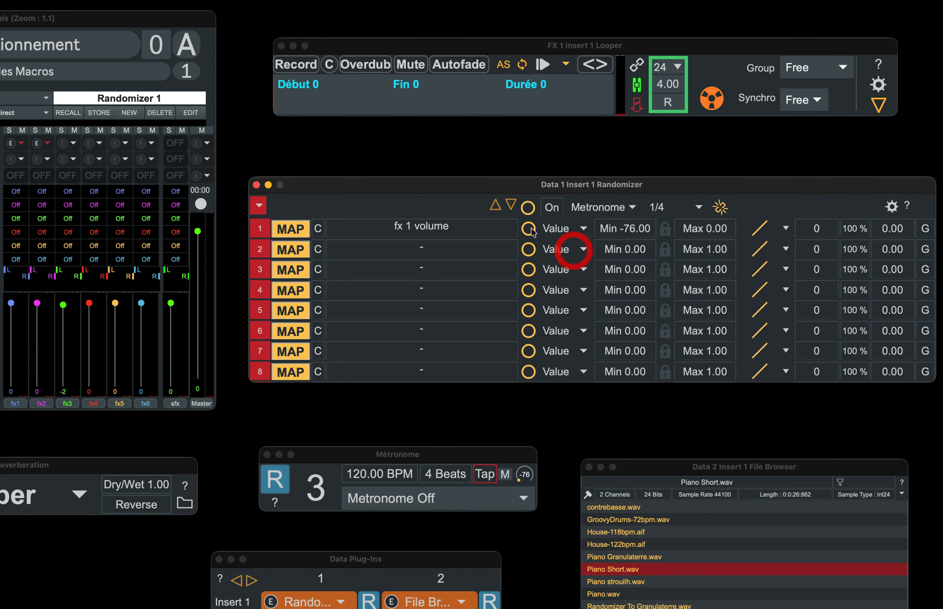
pyautogui.click(529, 228)
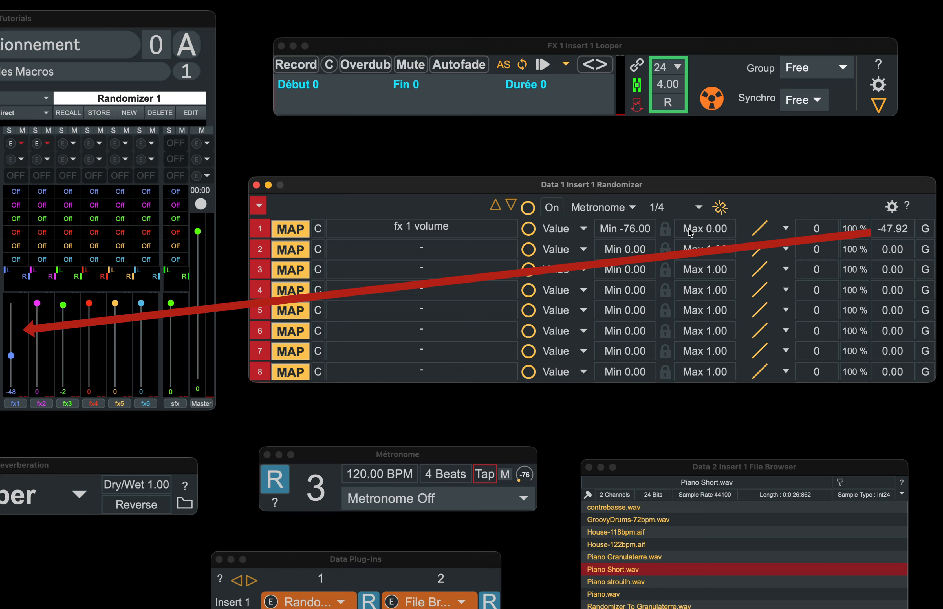
pyautogui.write('-')
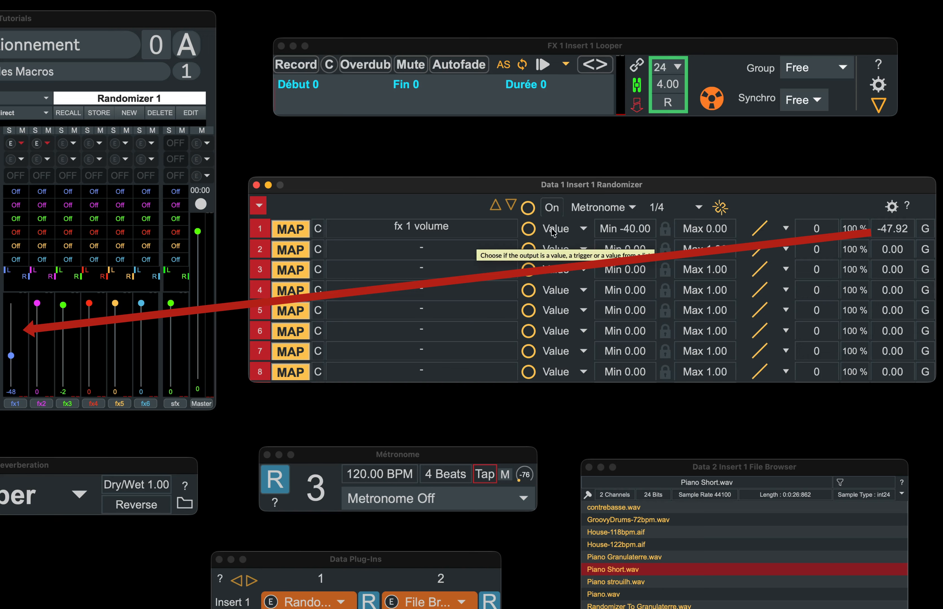
pyautogui.click(529, 230)
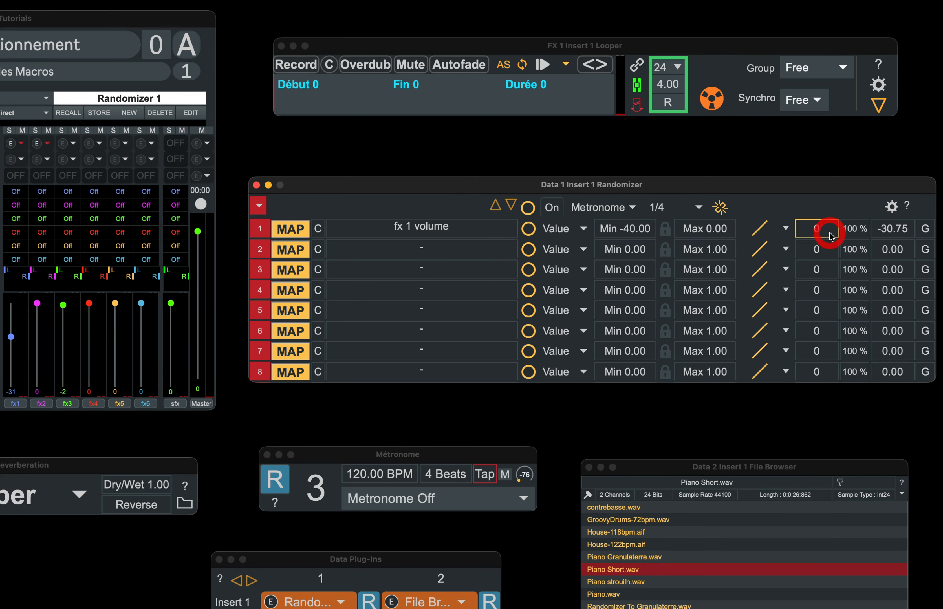
# Step: Set the fx 1 volume track's ramp time to 300 and trigger it again
pyautogui.write('300')
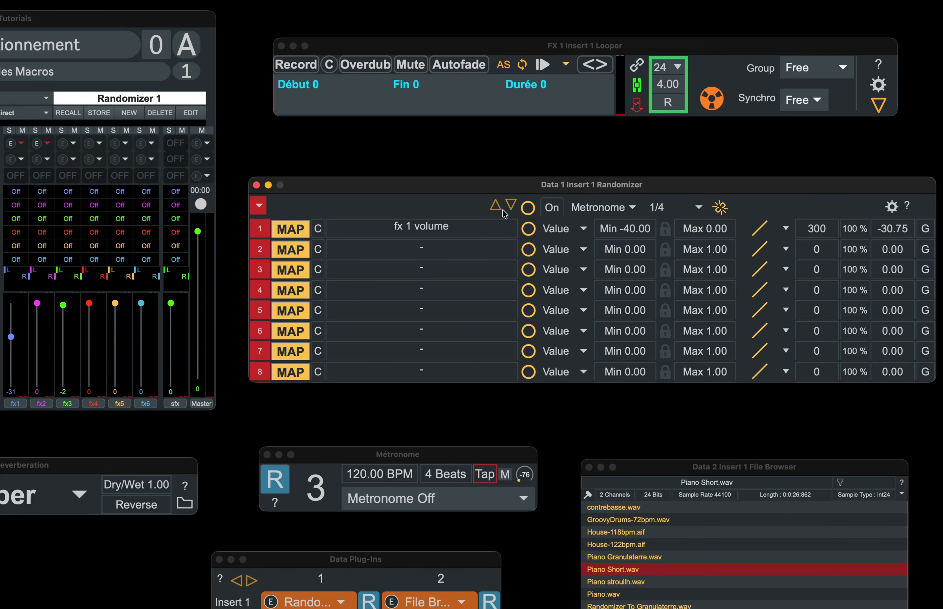
pyautogui.click(529, 229)
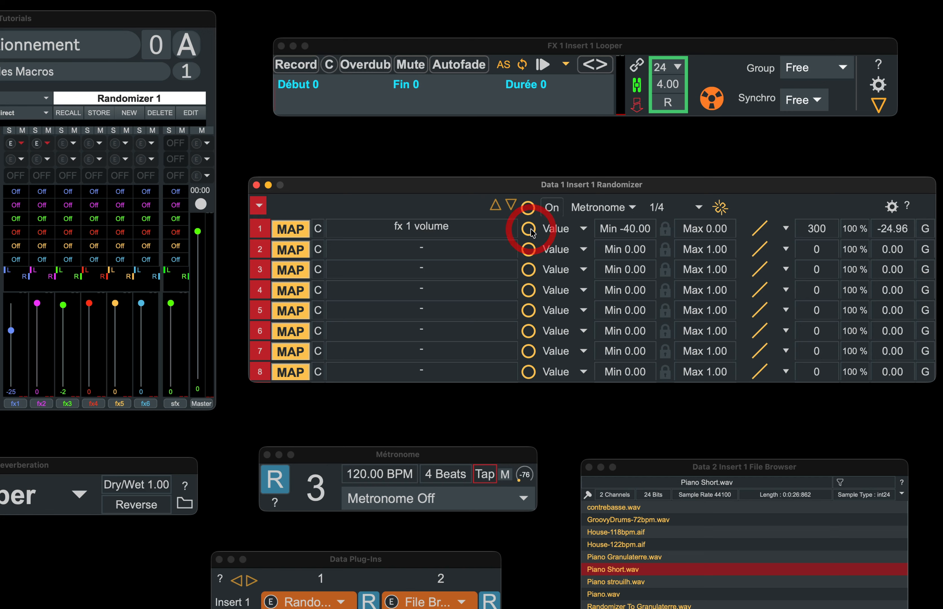
# Step: Try an S-shaped curve on the fx 1 volume track, trigger it, and switch back to the linear curve
pyautogui.click(763, 226)
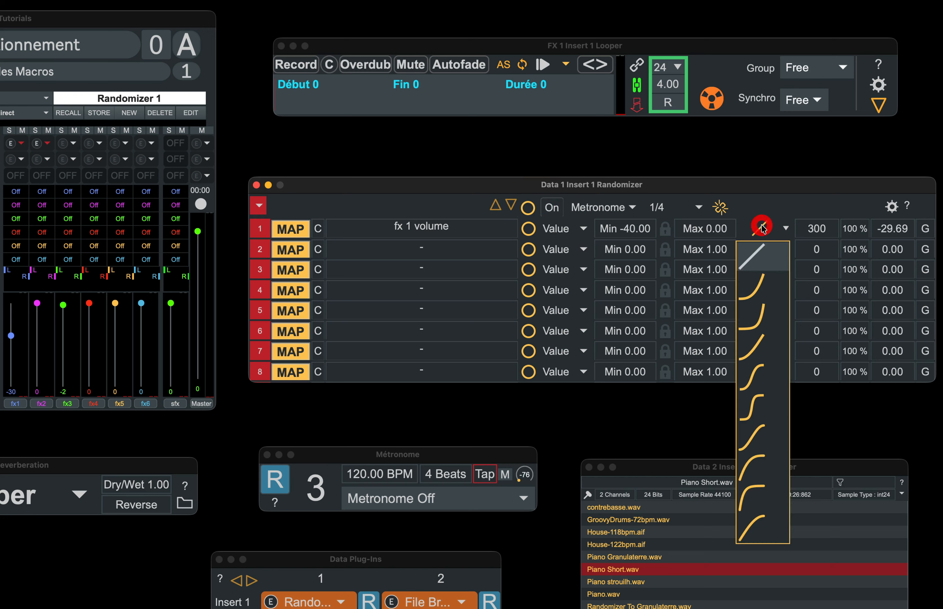
pyautogui.click(762, 347)
pyautogui.click(529, 230)
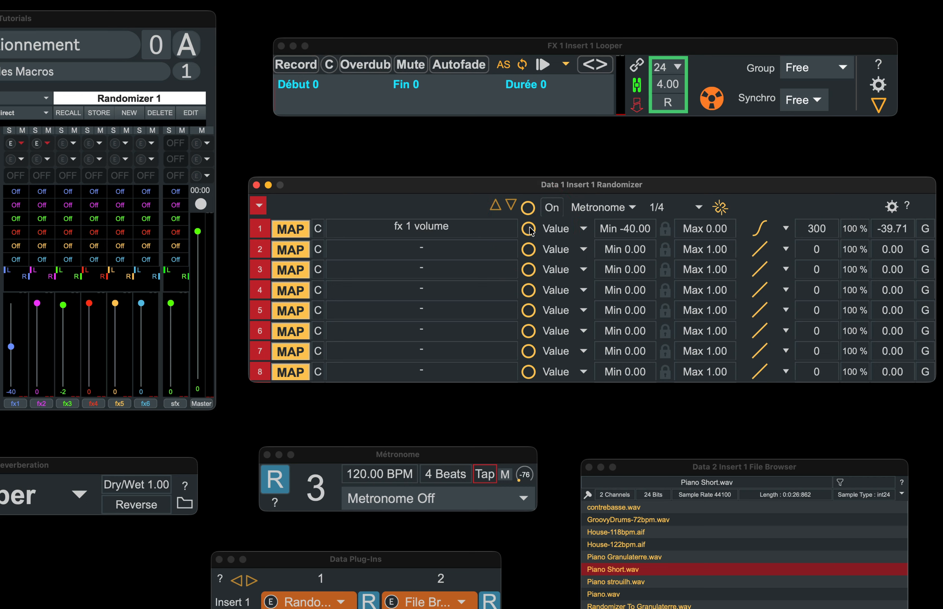
pyautogui.click(768, 228)
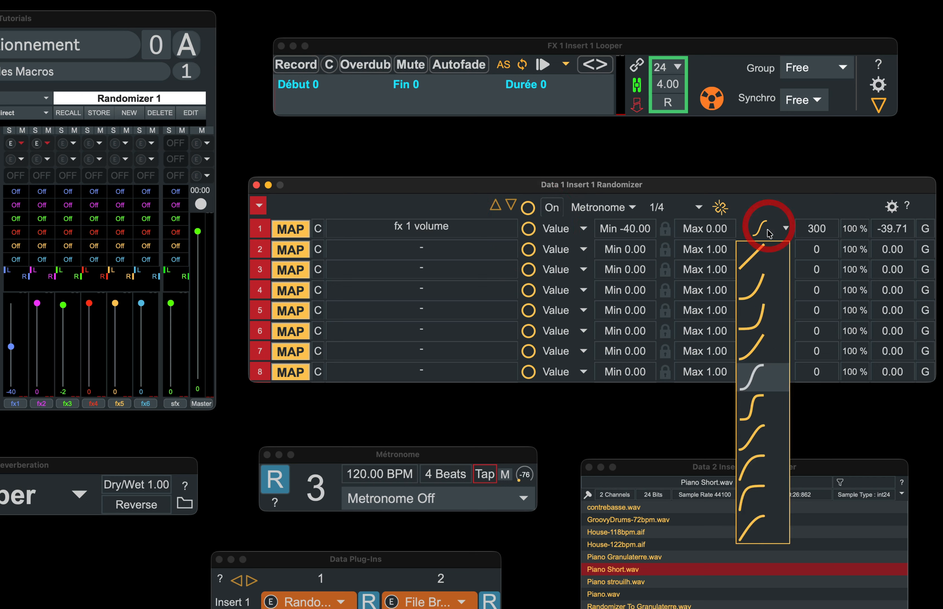
pyautogui.click(752, 253)
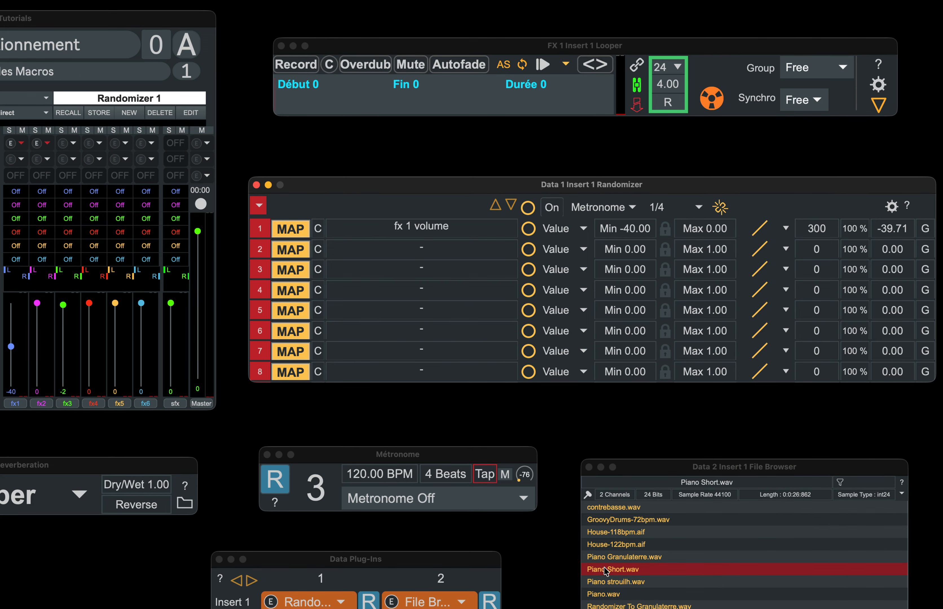
# Step: Load Piano Short.wav from the file browser into the looper and mute the looper
pyautogui.moveTo(605, 573); pyautogui.dragTo(493, 100)
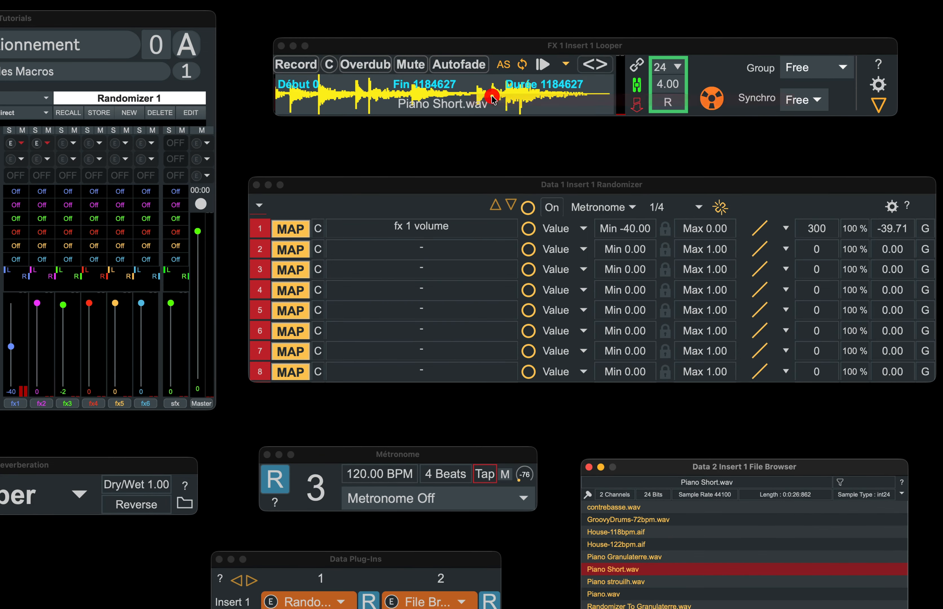
pyautogui.click(412, 65)
pyautogui.click(12, 324)
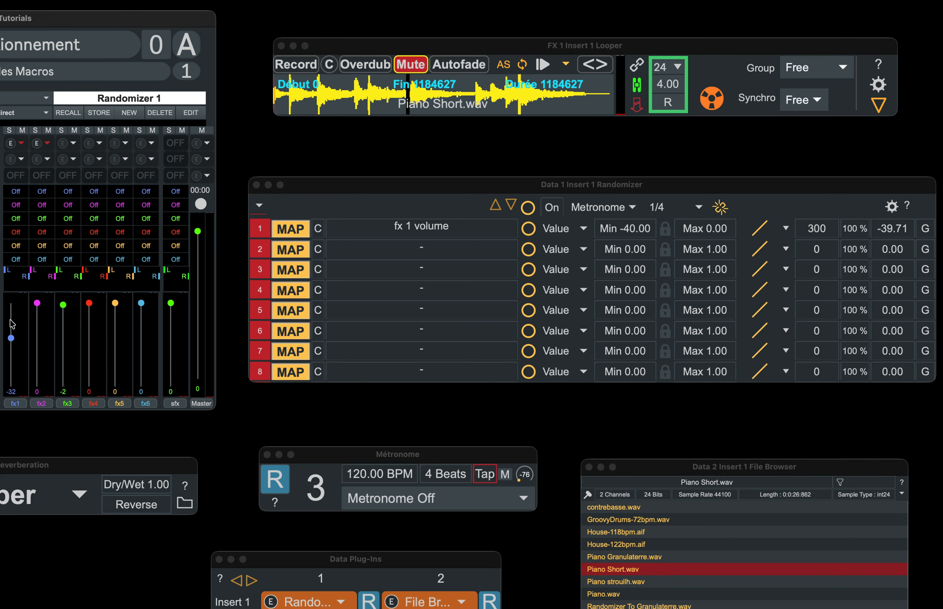
# Step: Map randomizer track 2 to the looper's restart control
pyautogui.click(285, 250)
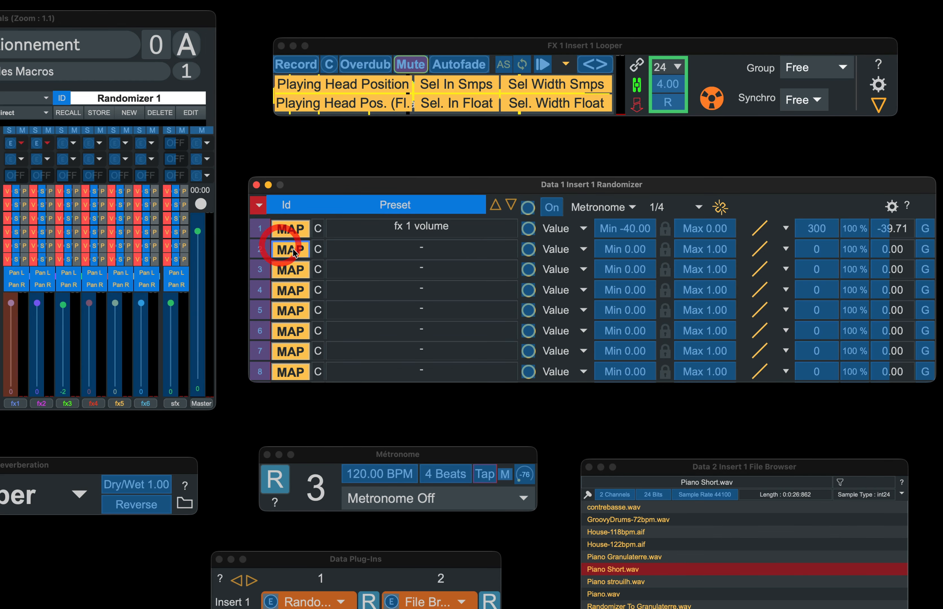
pyautogui.click(536, 68)
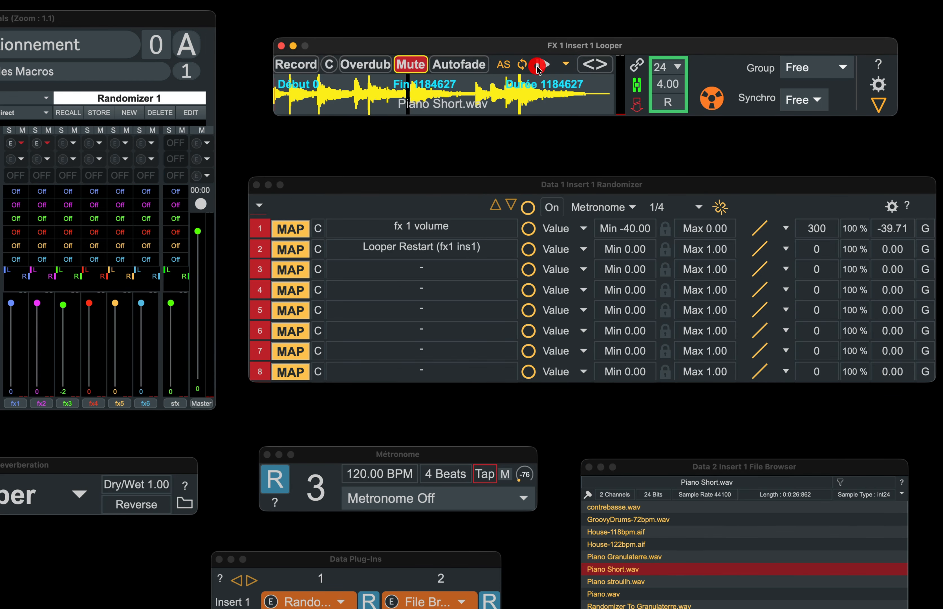
# Step: Set track 2's output type to Trigger
pyautogui.click(528, 249)
pyautogui.click(567, 250)
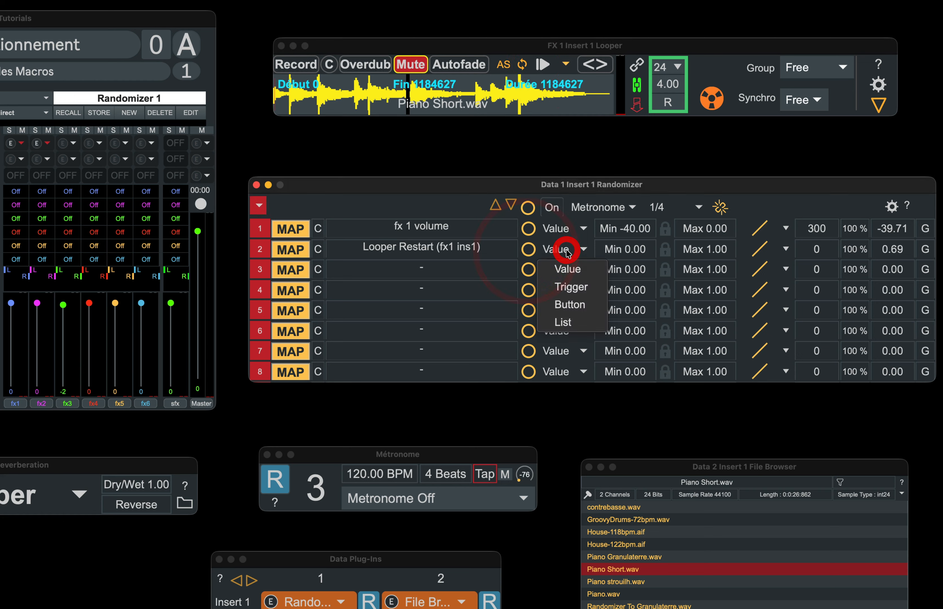
pyautogui.click(567, 286)
# Step: Fire track 2's trigger several times to restart the looper, then mute the looper
pyautogui.click(532, 249)
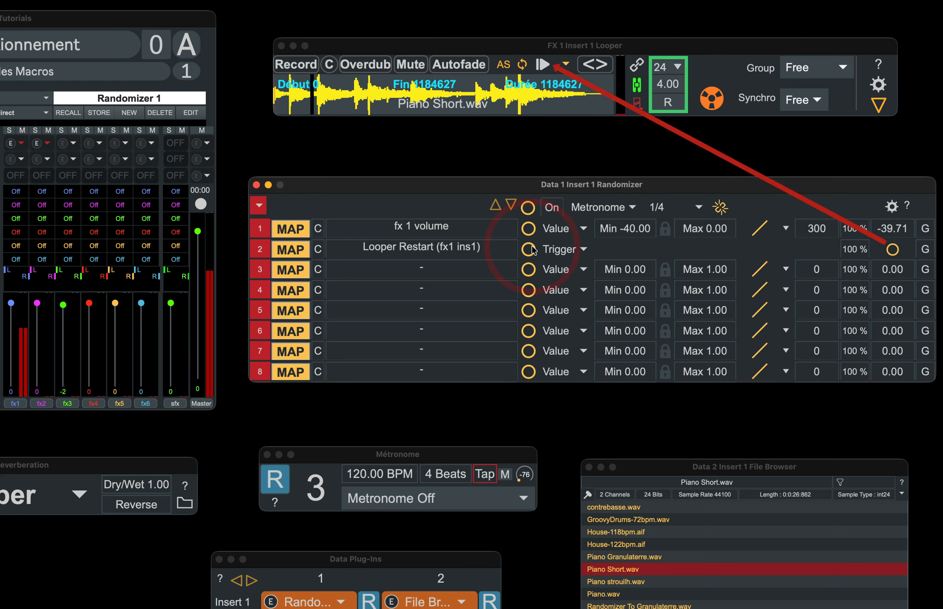
pyautogui.click(532, 249)
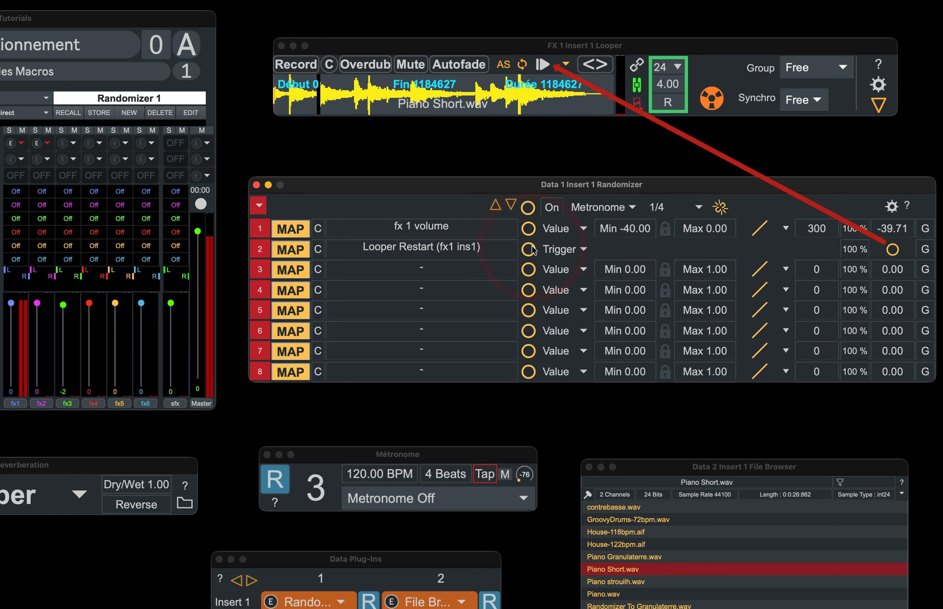
pyautogui.click(532, 249)
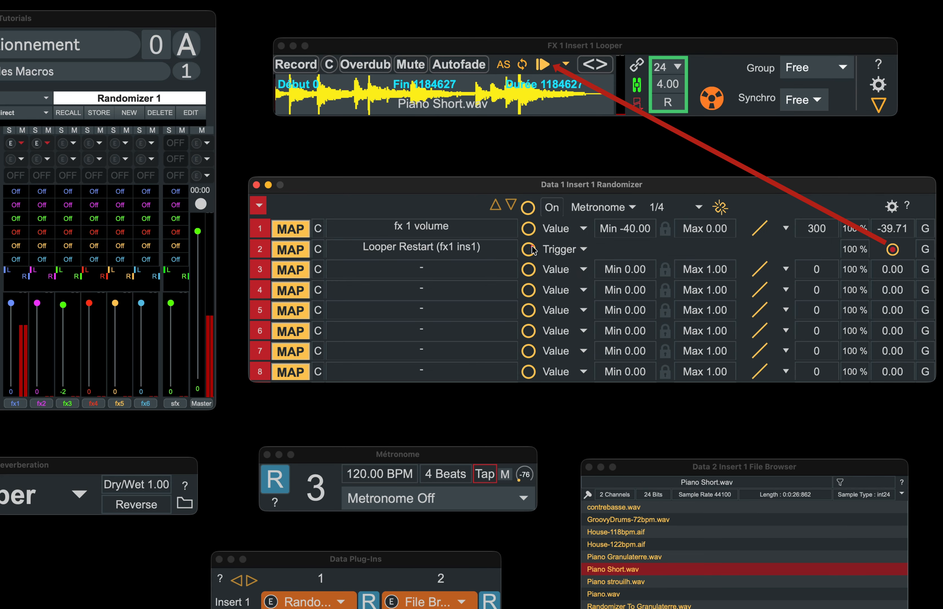
pyautogui.click(422, 65)
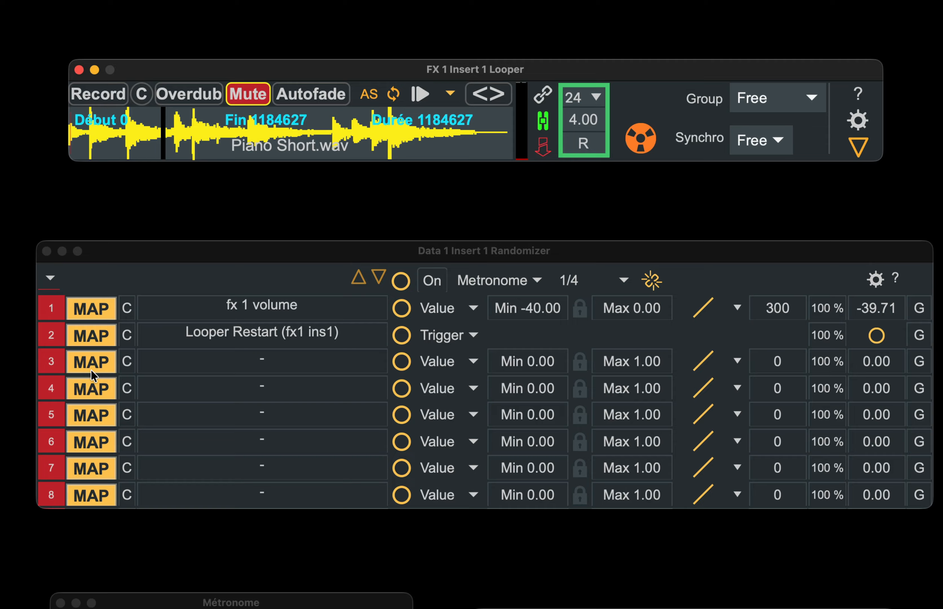
# Step: Map randomizer track 3 to the looper's direction control and set its output type to Button
pyautogui.click(91, 370)
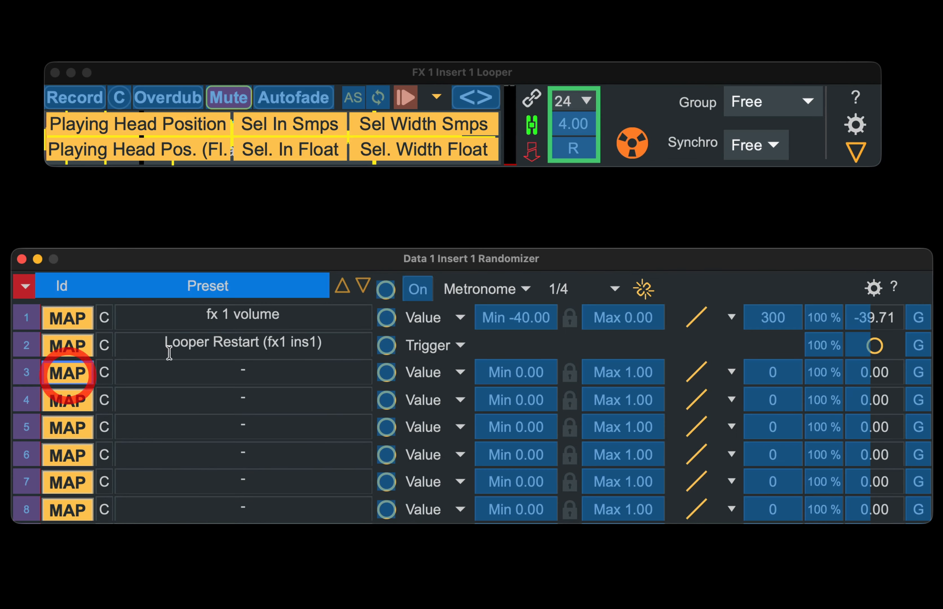
pyautogui.click(573, 149)
pyautogui.click(460, 372)
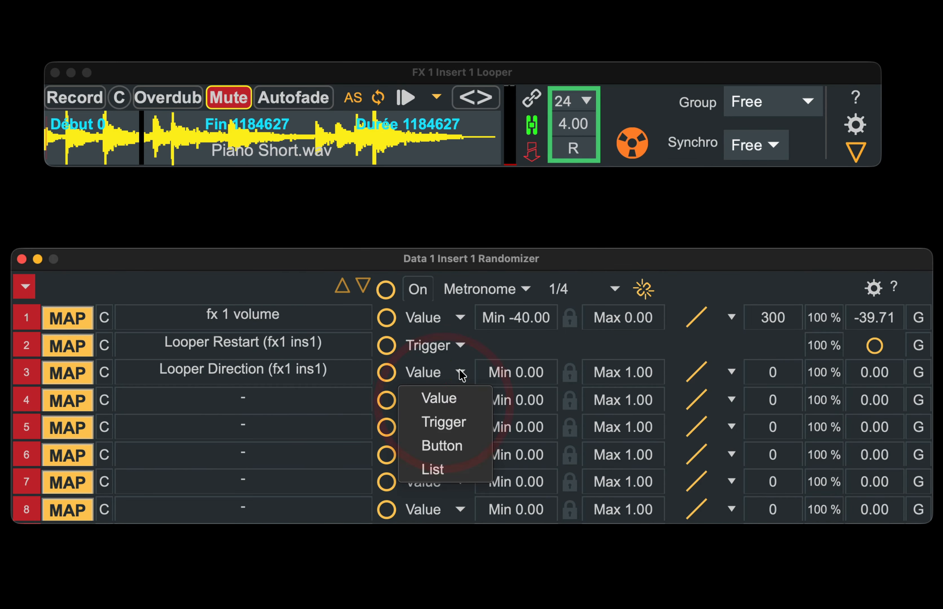
pyautogui.click(451, 445)
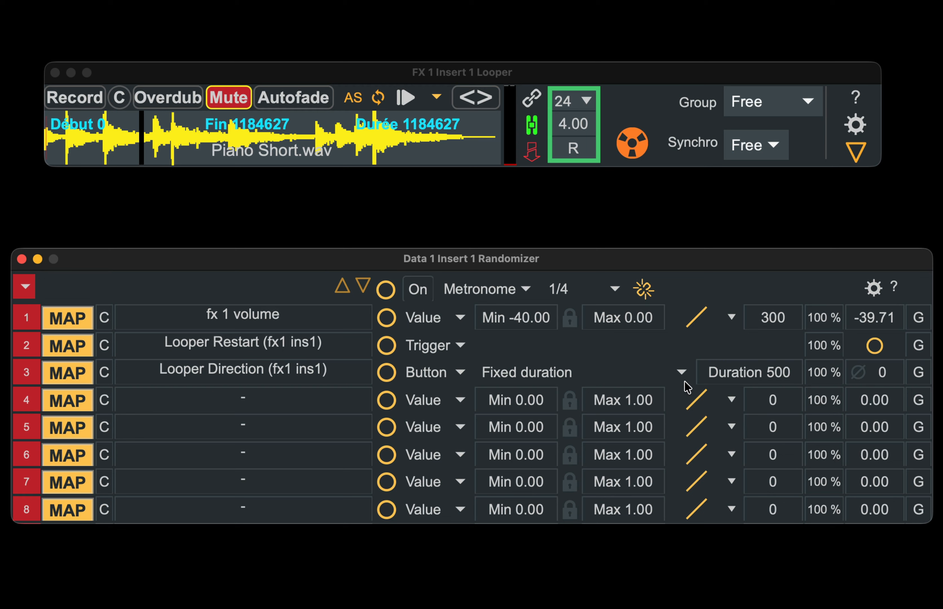
# Step: Set track 3's fixed button duration to 300
pyautogui.click(737, 371)
pyautogui.click(738, 370)
pyautogui.write('3')
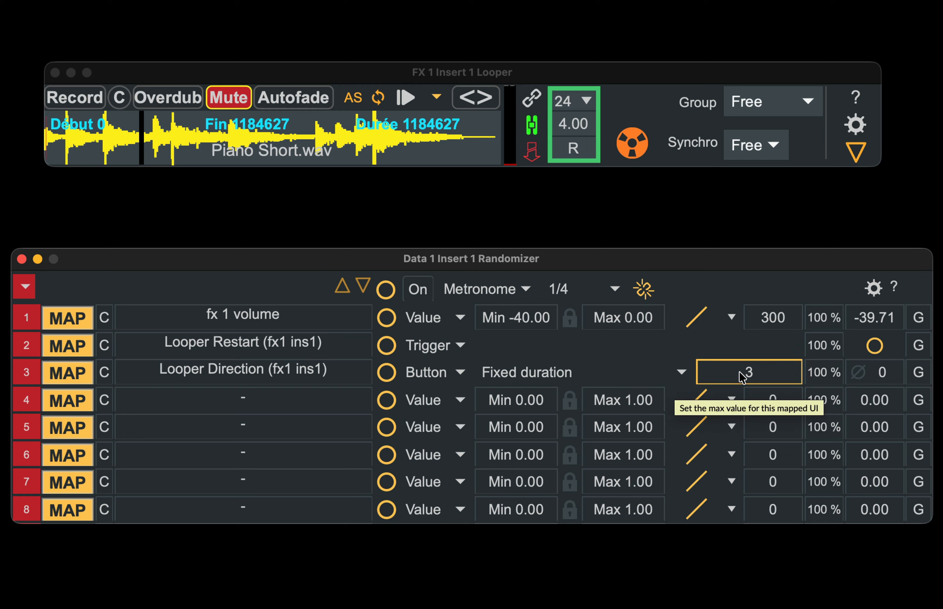
pyautogui.press('Return')
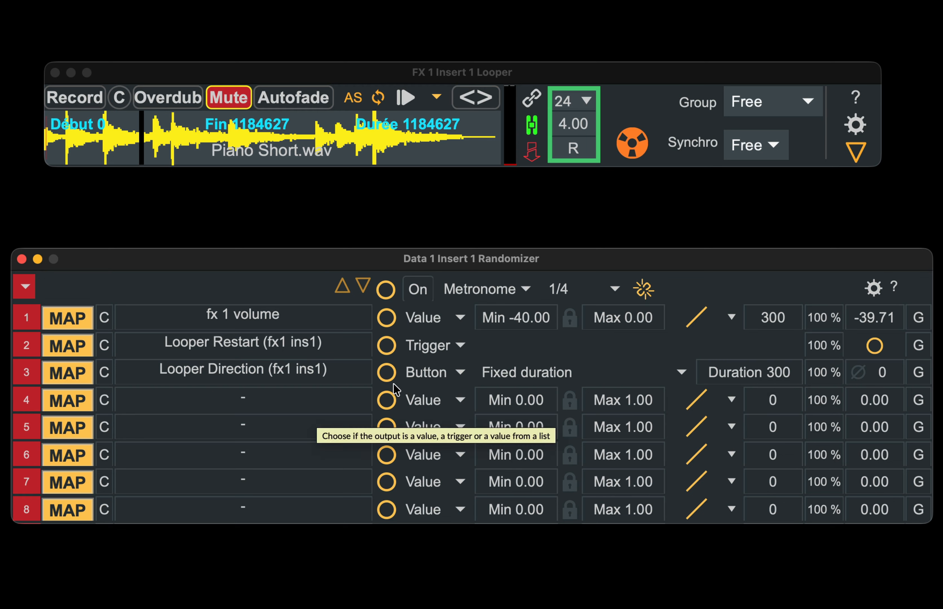
# Step: Start looper playback and fire track 3's button several times to test direction changes
pyautogui.click(405, 97)
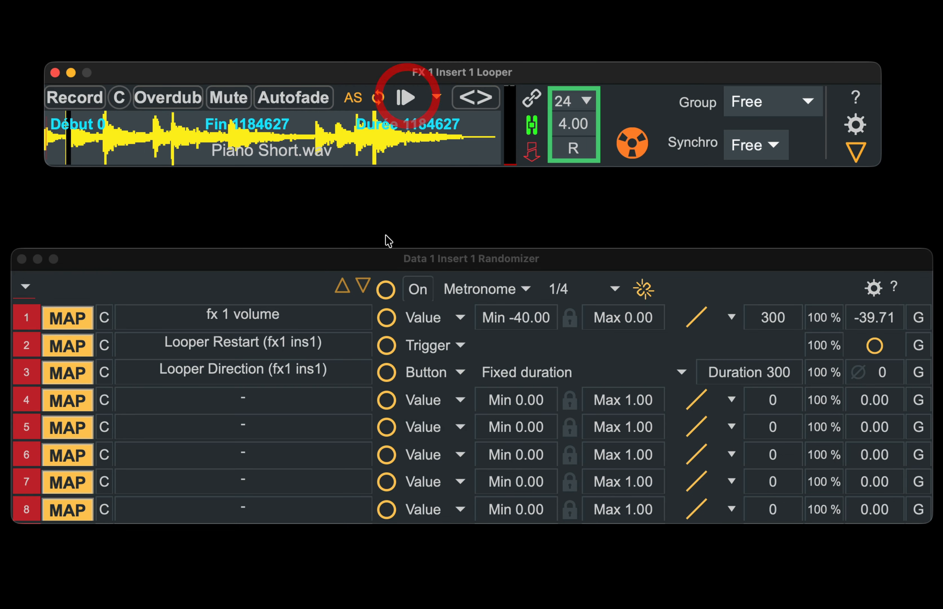
pyautogui.click(391, 373)
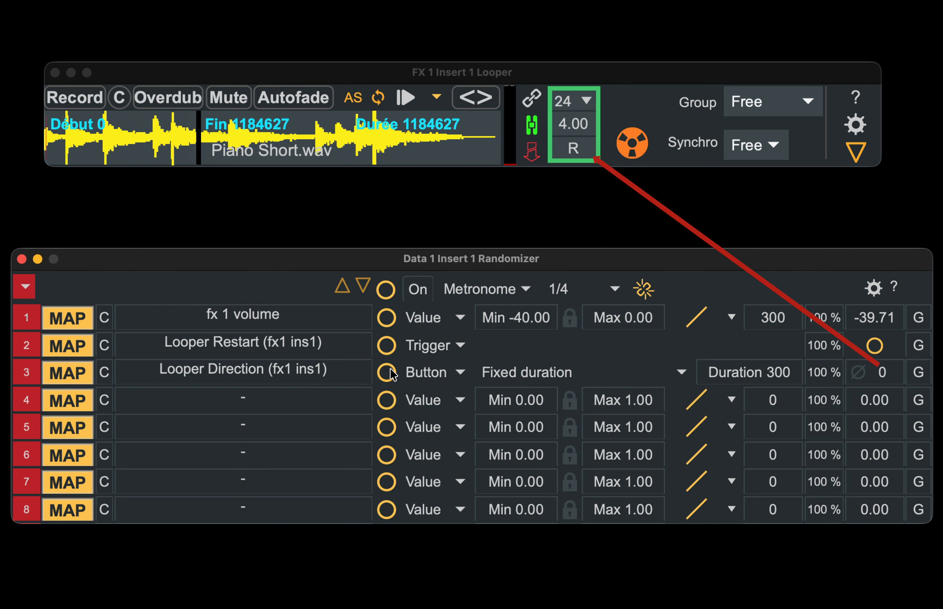
pyautogui.click(392, 373)
pyautogui.click(391, 373)
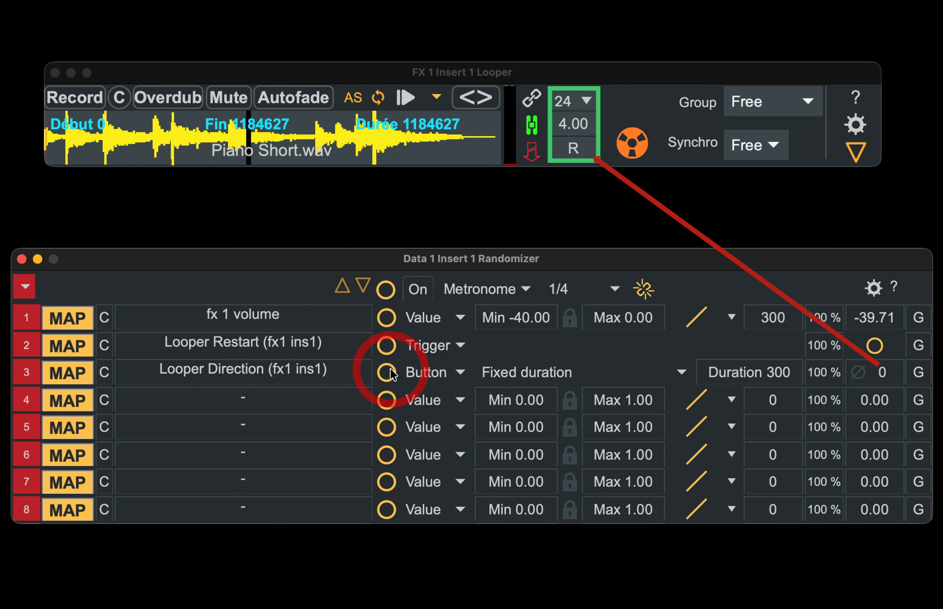
# Step: Switch track 3 to Random duration with a minimum of 50 and a maximum of 500
pyautogui.click(531, 371)
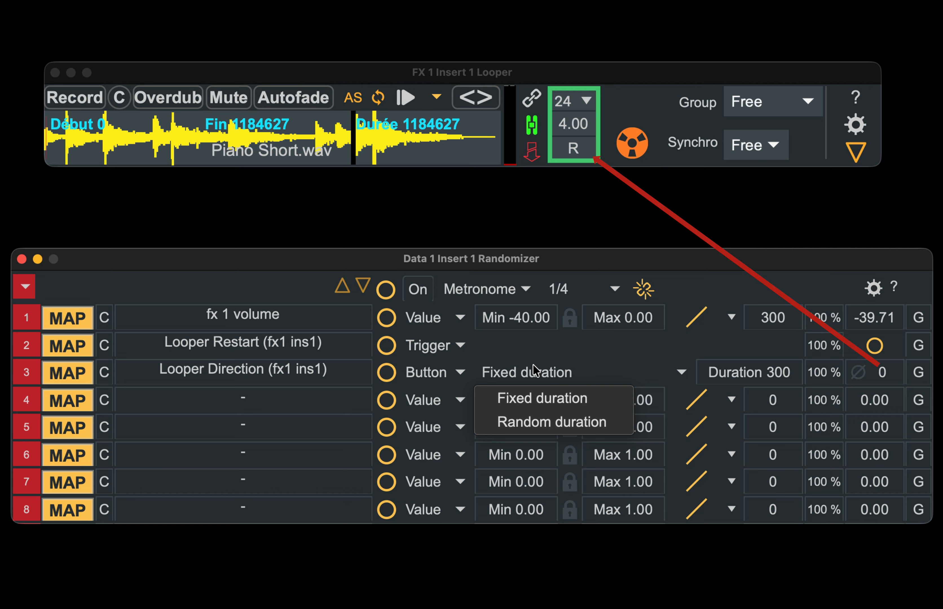
pyautogui.click(534, 422)
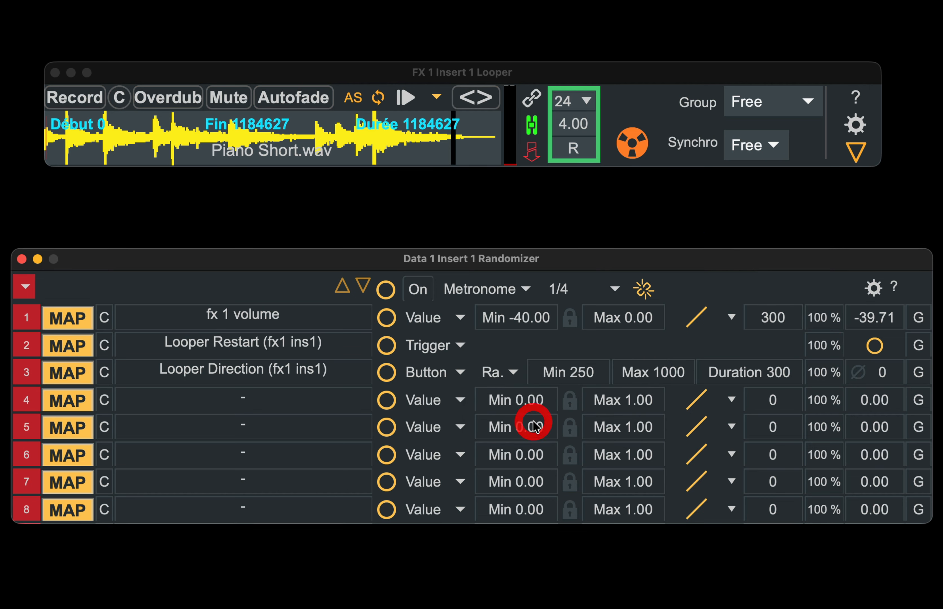
pyautogui.click(594, 372)
pyautogui.write('50')
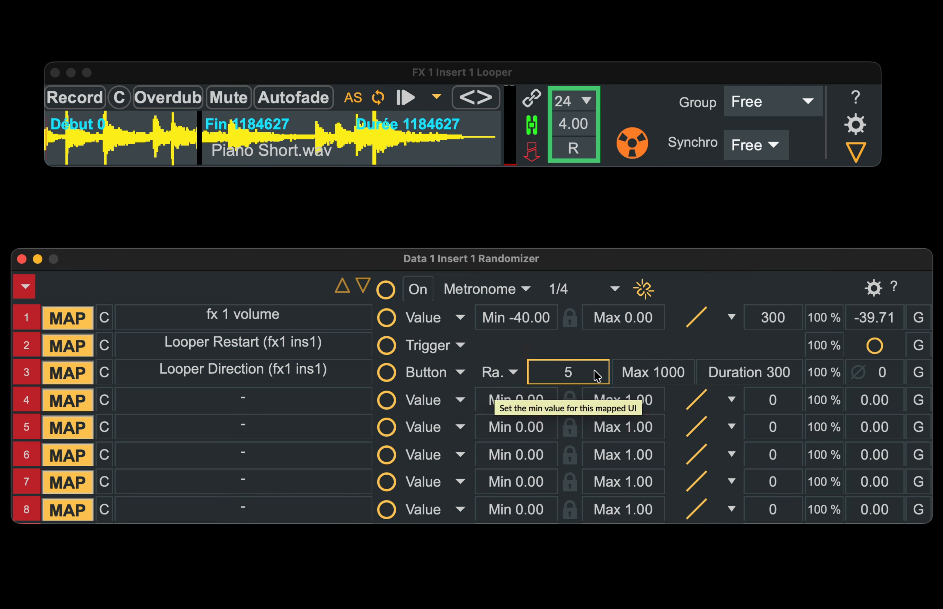
pyautogui.click(657, 375)
pyautogui.write('50')
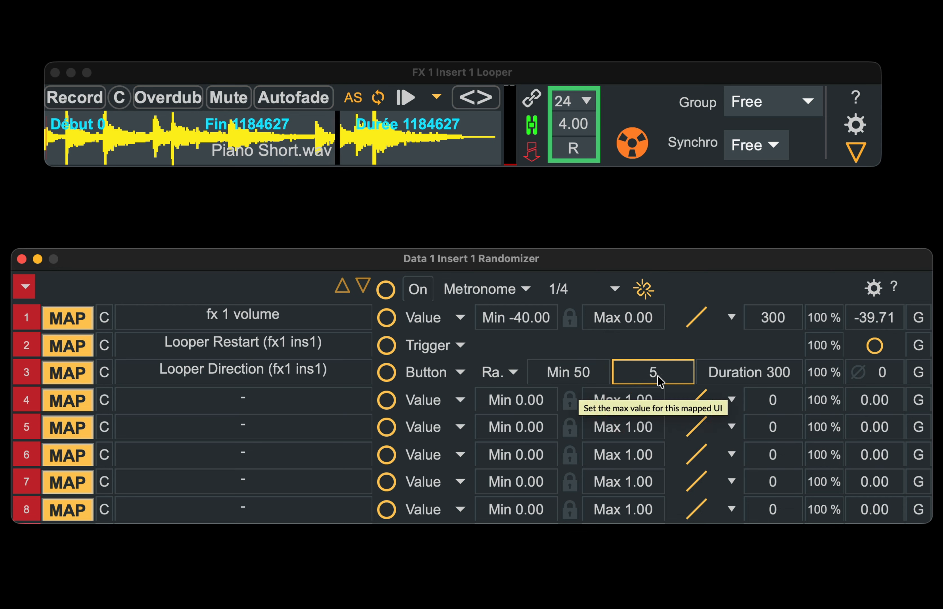
# Step: Fire track 3's button several times to test the random durations
pyautogui.click(387, 374)
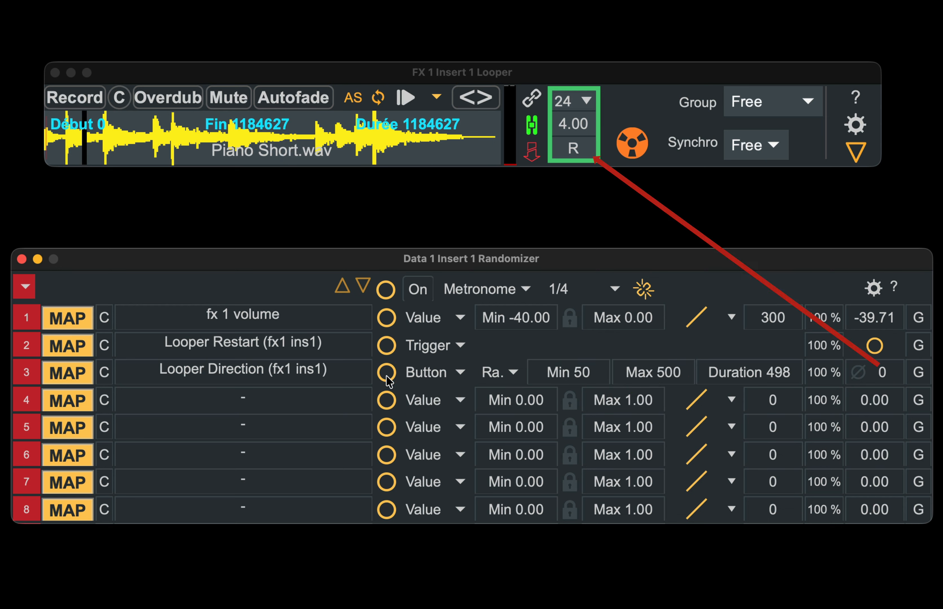
pyautogui.click(387, 374)
pyautogui.click(387, 375)
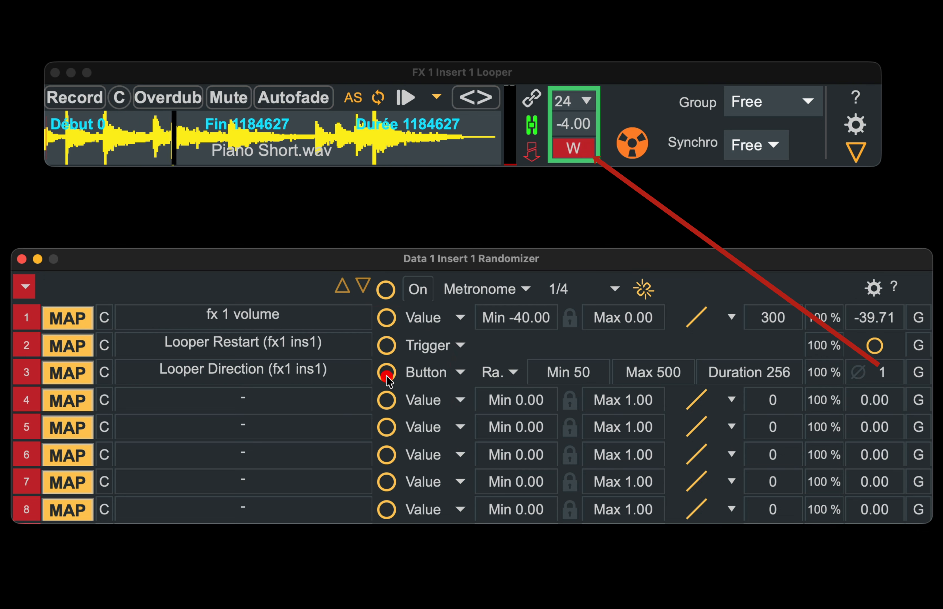
pyautogui.click(387, 374)
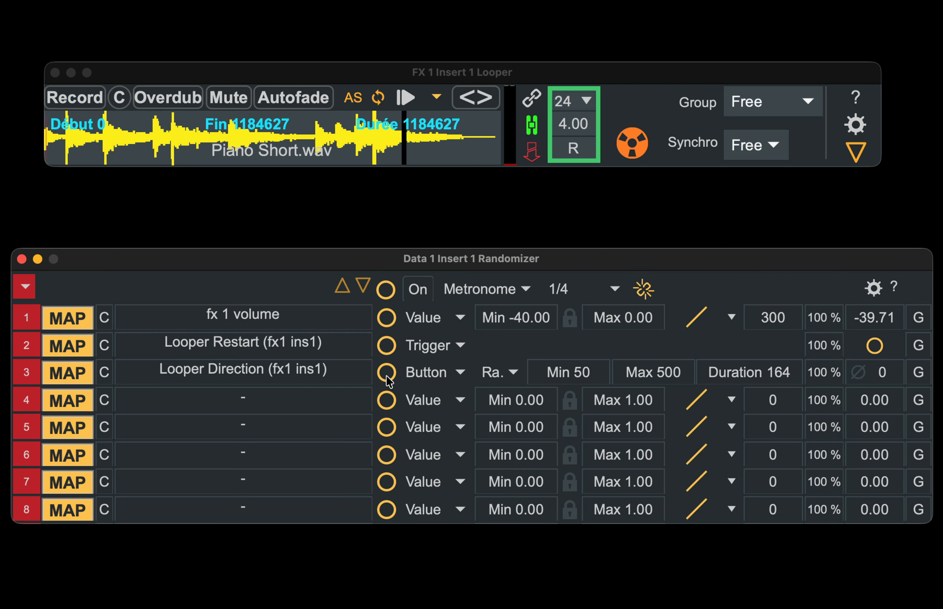
# Step: Map randomizer track 4 to the looper's speed control
pyautogui.click(76, 401)
pyautogui.click(574, 124)
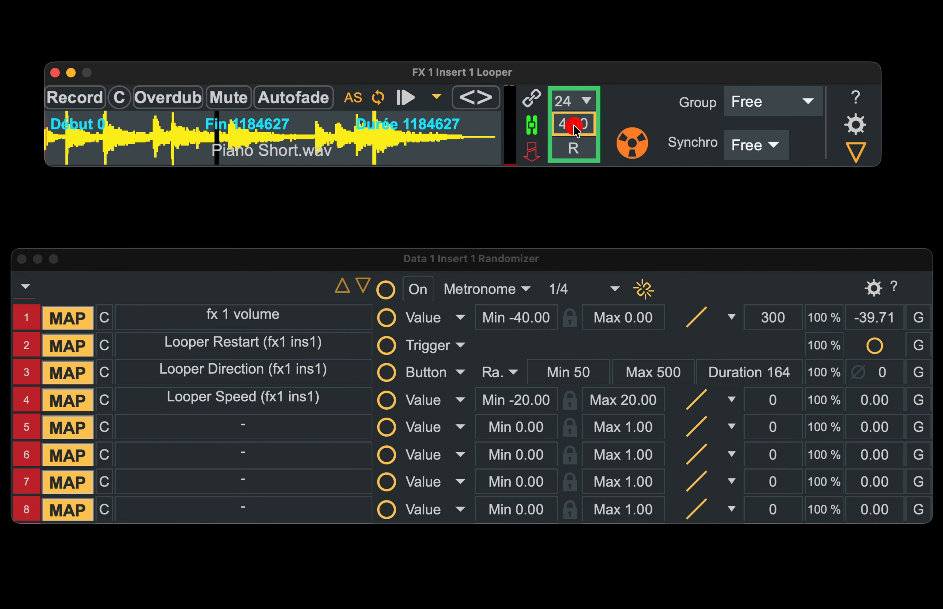
# Step: Switch randomizer track 4 to List mode with the values 0.5 1 2 4
pyautogui.click(425, 399)
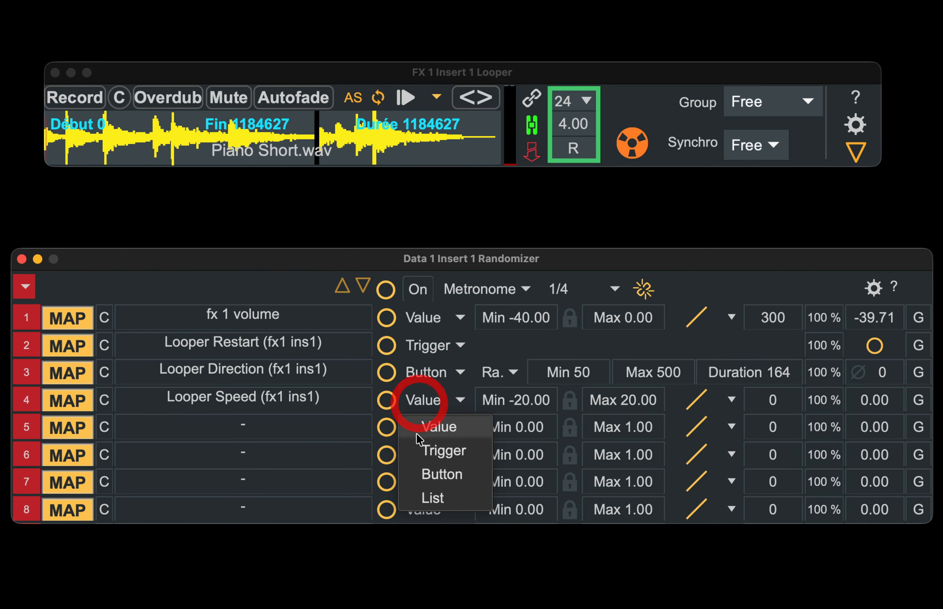
pyautogui.click(419, 497)
pyautogui.click(589, 399)
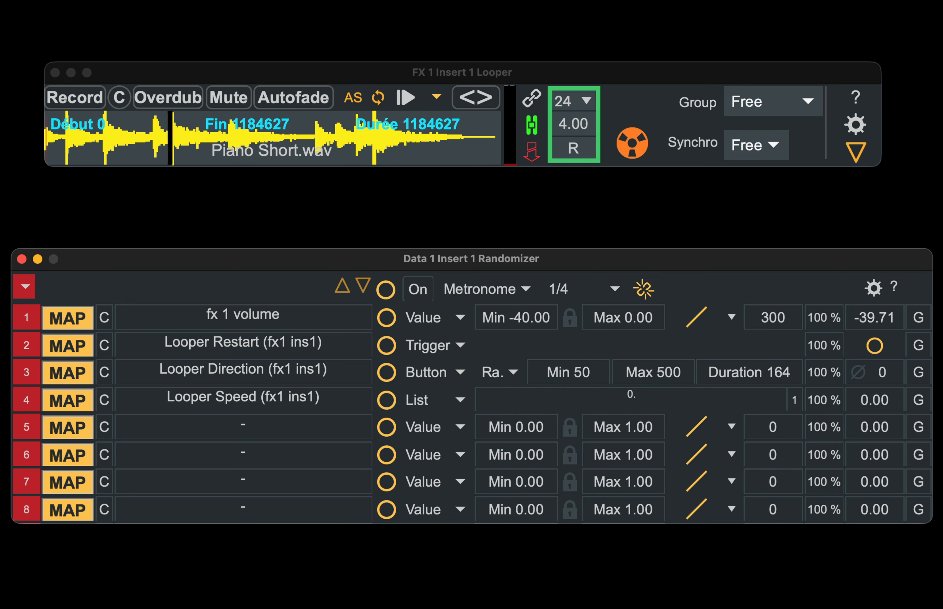
pyautogui.write('0.5 1 2')
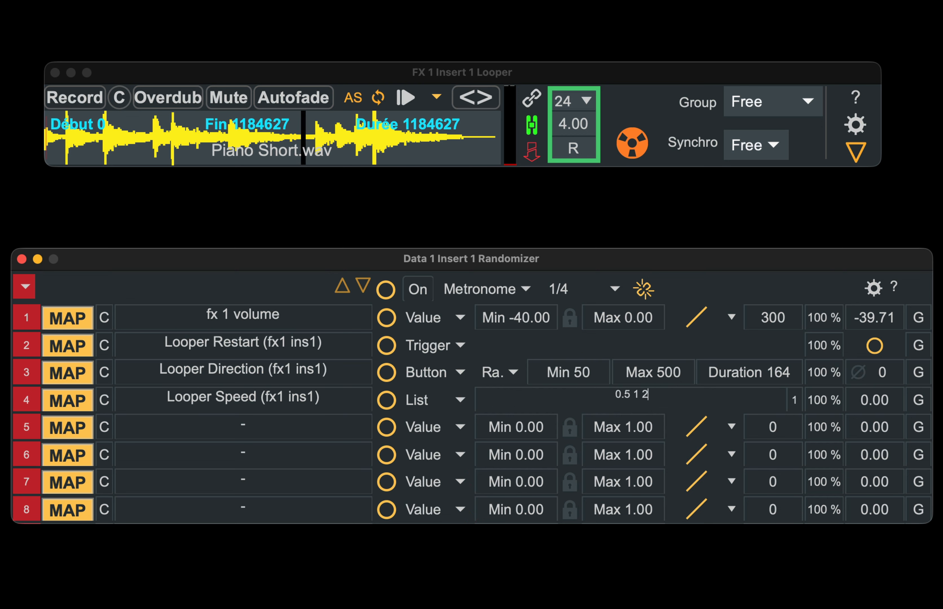
pyautogui.write(' 4')
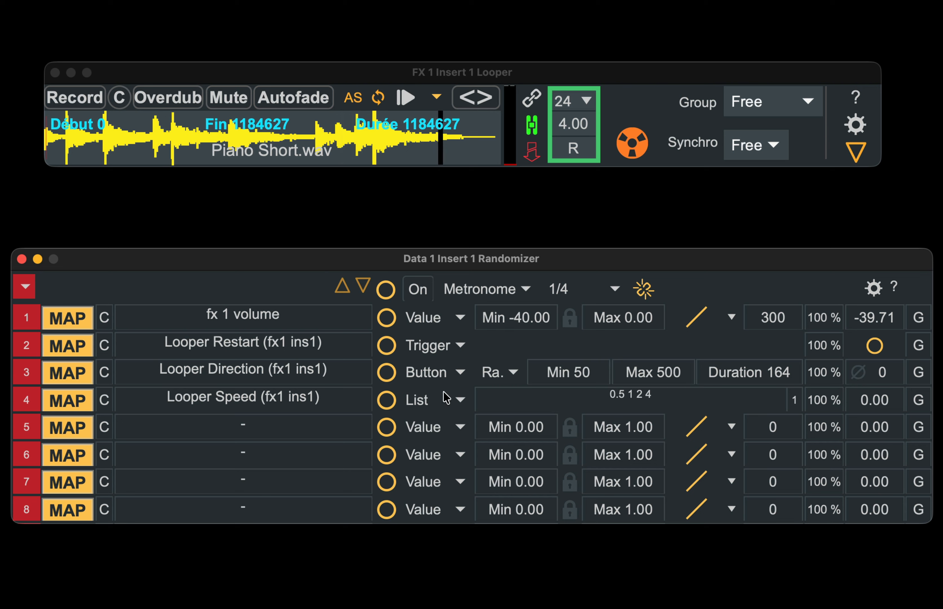
# Step: Fire track 4's button repeatedly to test the random speed values on the looper
pyautogui.click(386, 399)
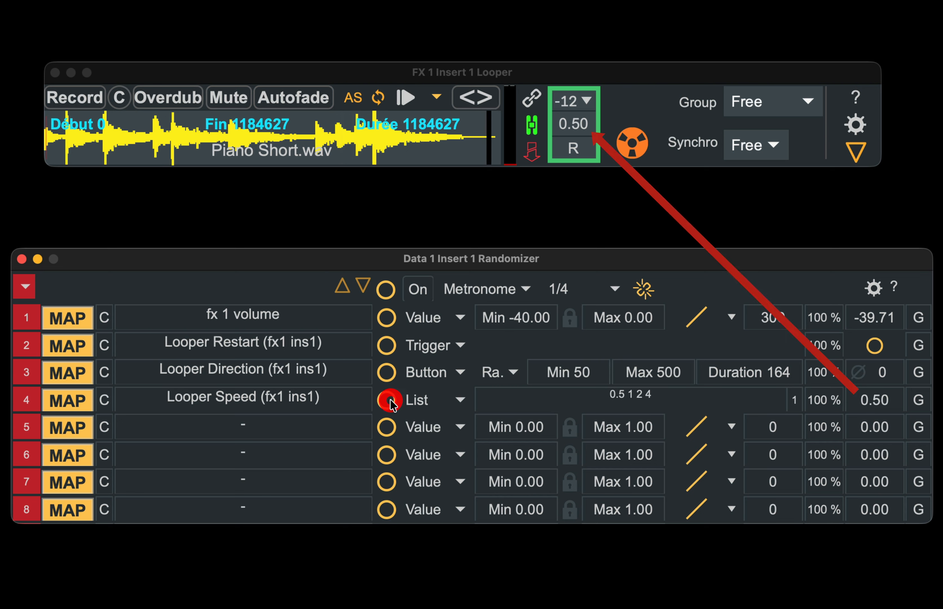
pyautogui.click(387, 400)
pyautogui.click(386, 400)
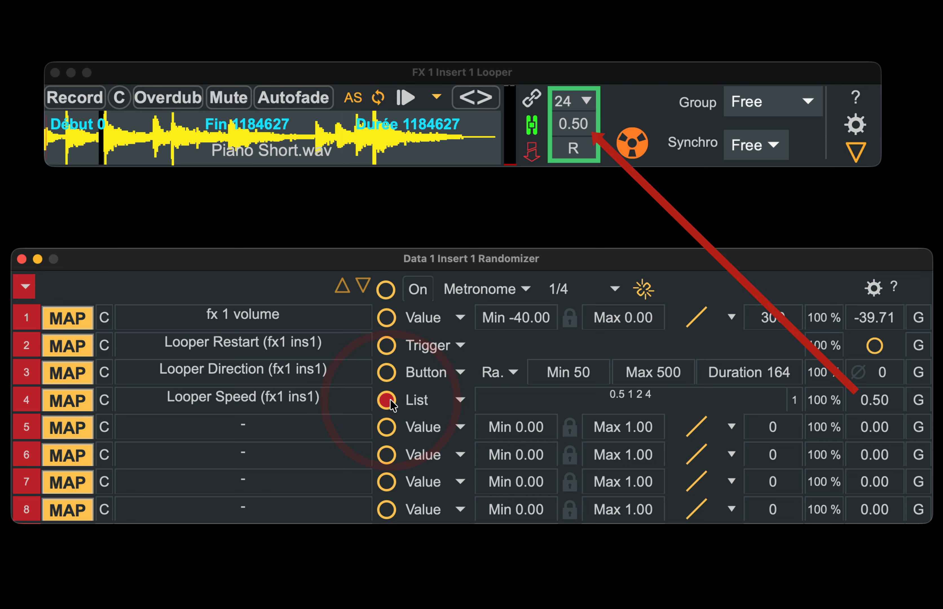
pyautogui.click(386, 400)
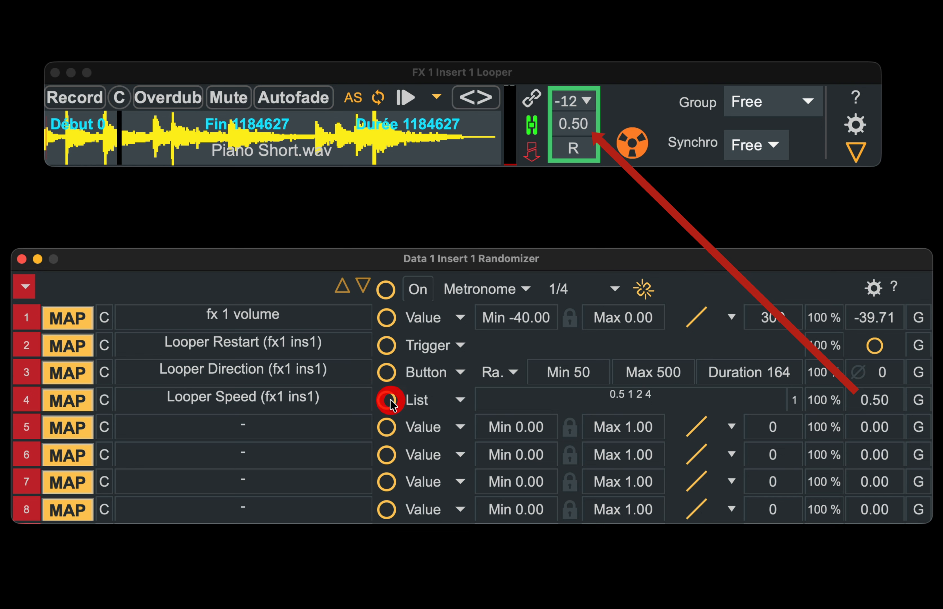
pyautogui.click(386, 400)
pyautogui.click(387, 400)
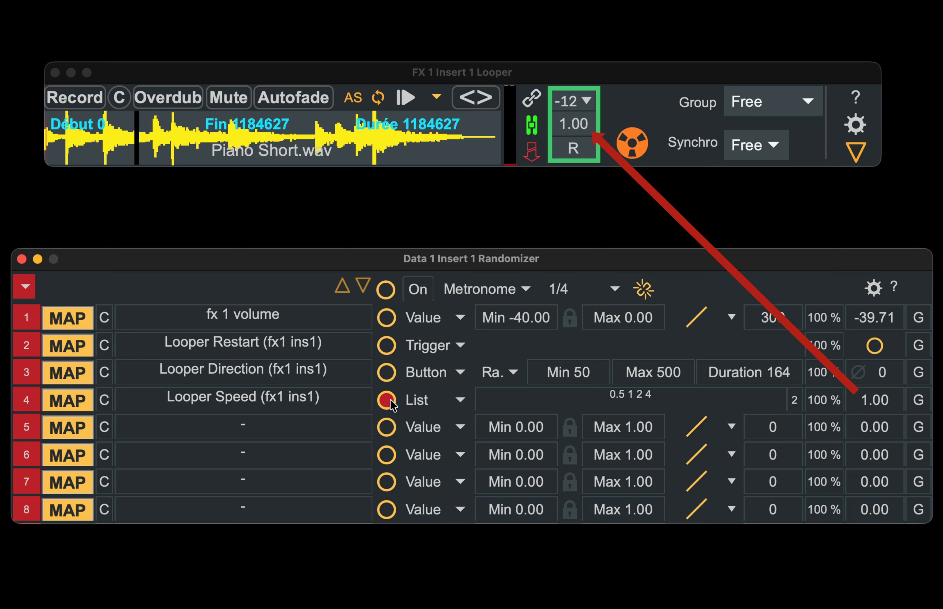
pyautogui.click(386, 399)
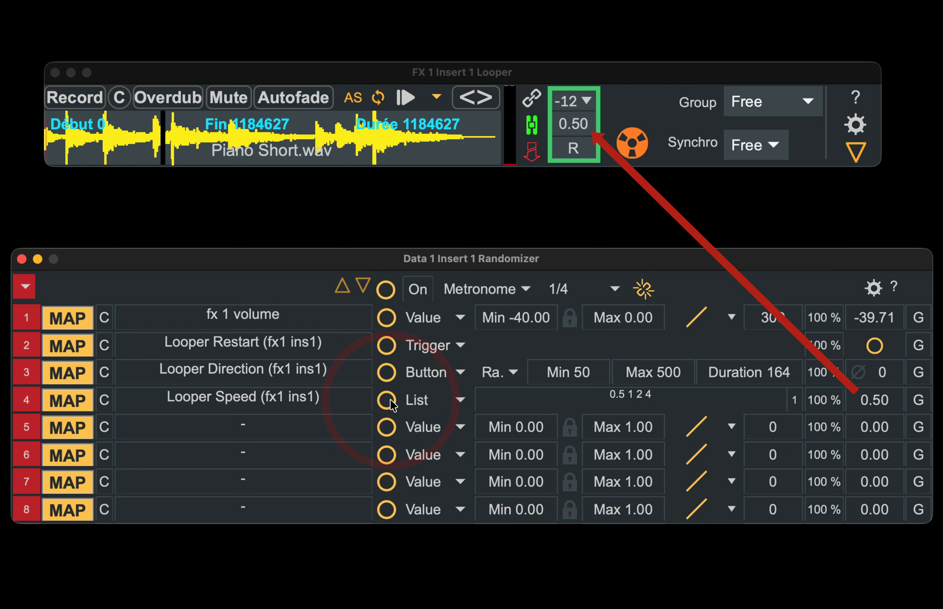
pyautogui.click(391, 401)
pyautogui.click(390, 400)
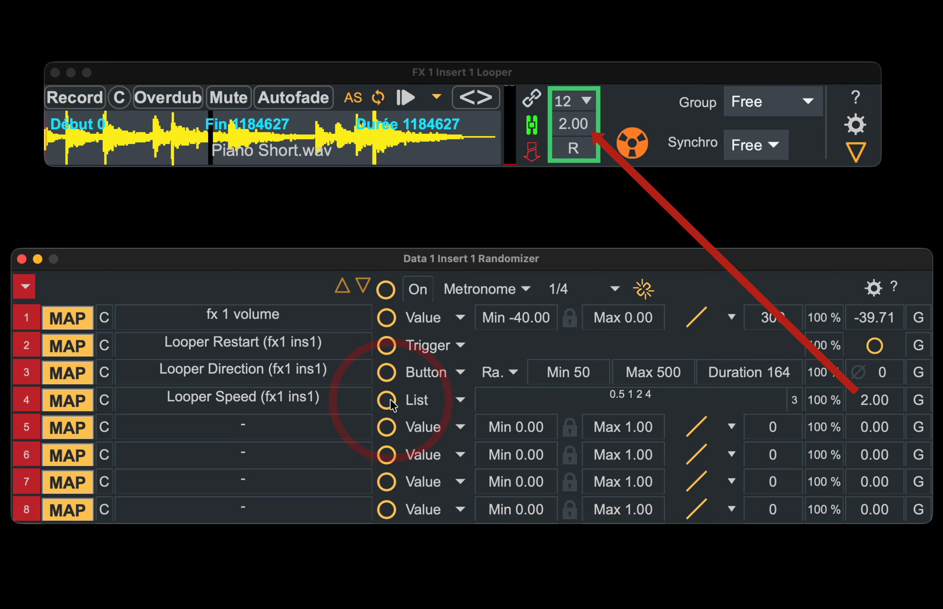
pyautogui.click(390, 400)
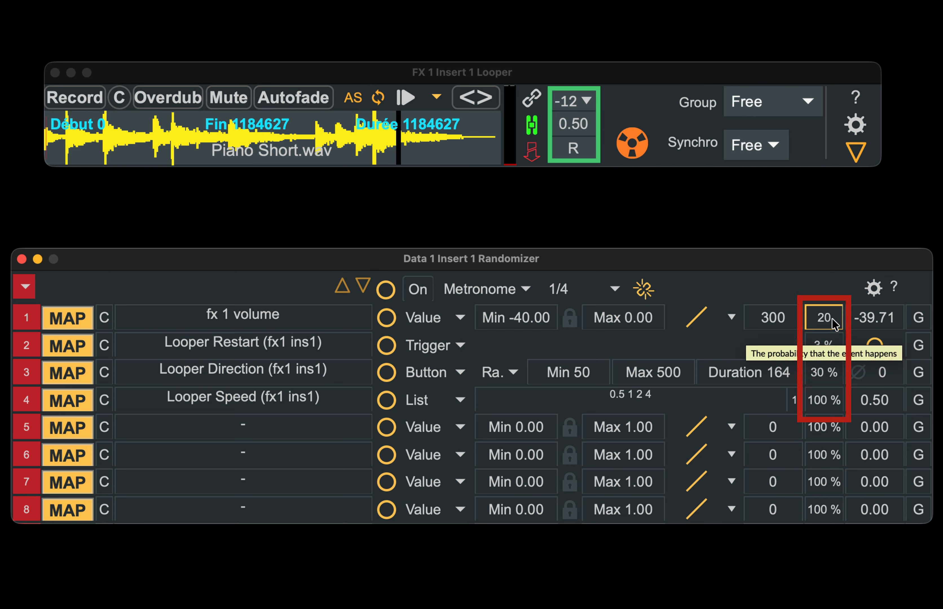
# Step: Set track 1's volume minimum to -12
pyautogui.click(548, 322)
pyautogui.write('12')
pyautogui.press('Return')
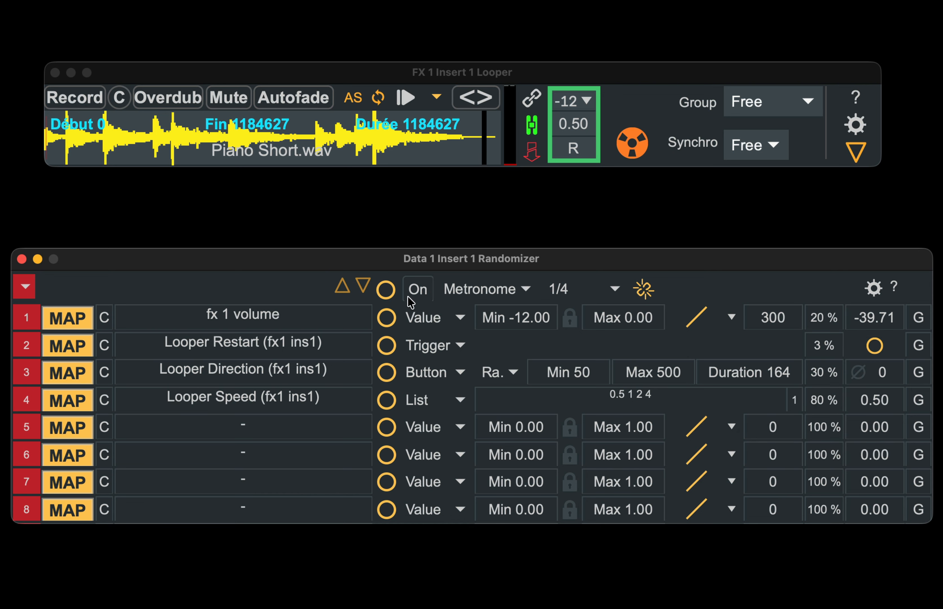
# Step: Fire the global randomize button several times to randomize all tracks at once
pyautogui.click(389, 289)
pyautogui.click(390, 288)
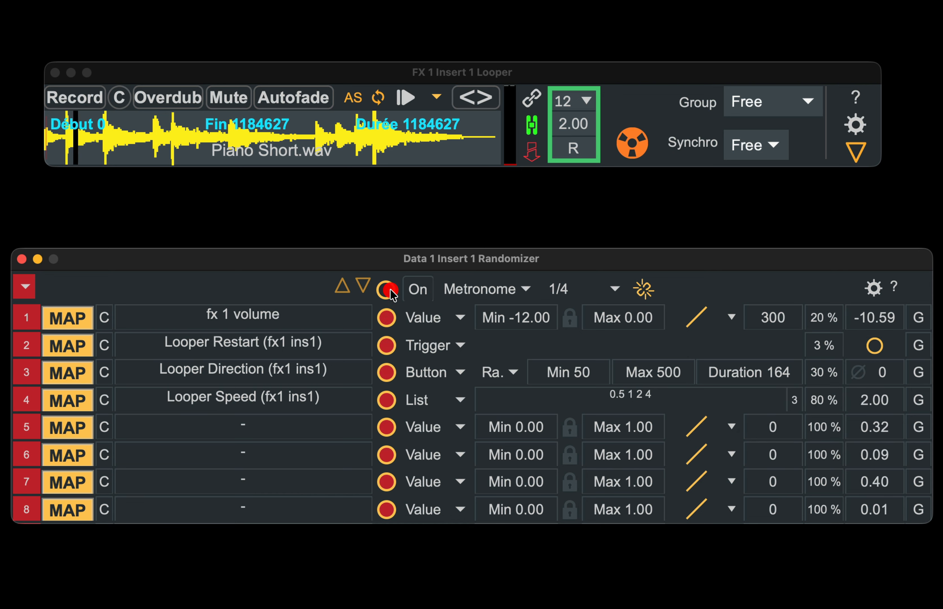
pyautogui.click(390, 288)
pyautogui.click(390, 289)
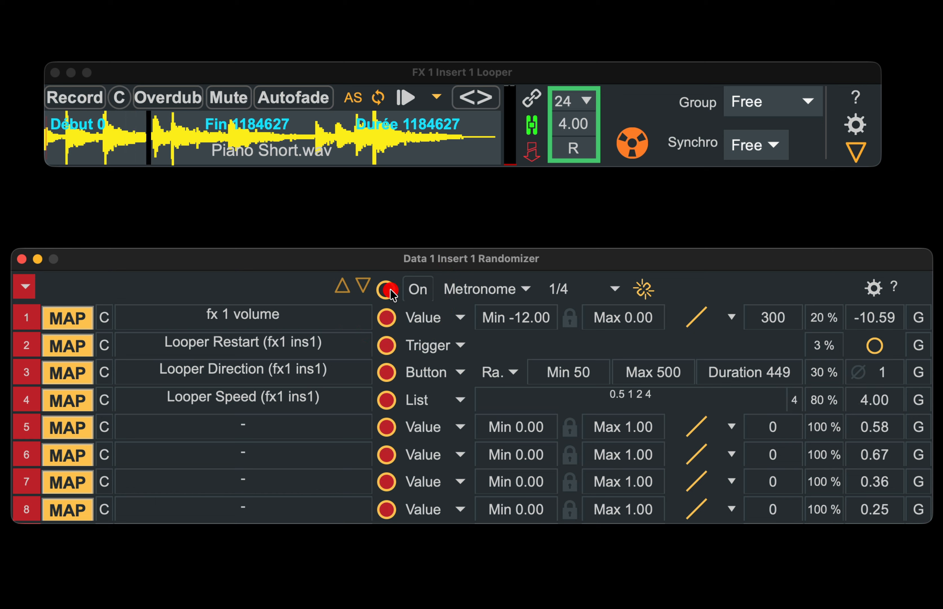
pyautogui.click(390, 288)
pyautogui.click(389, 289)
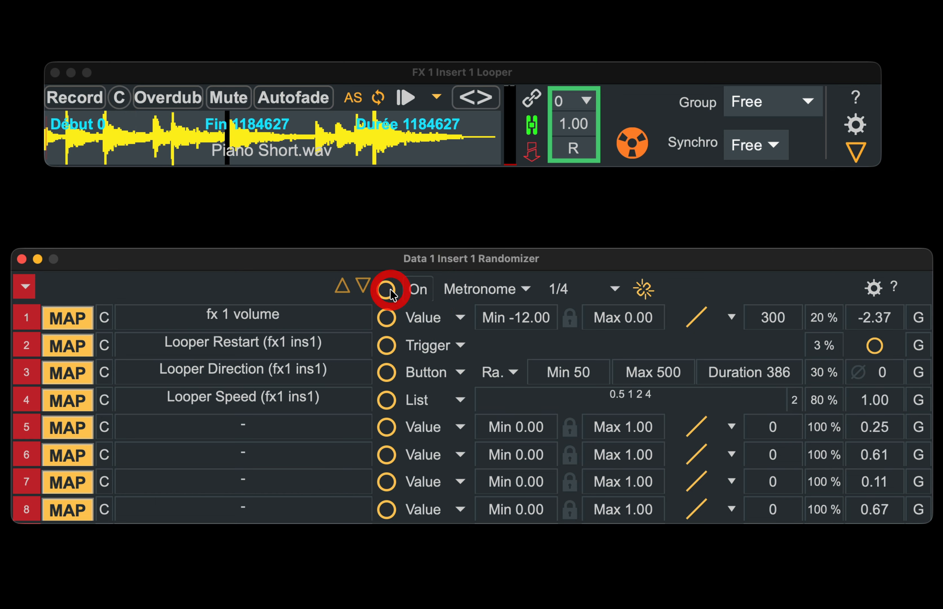
pyautogui.click(390, 289)
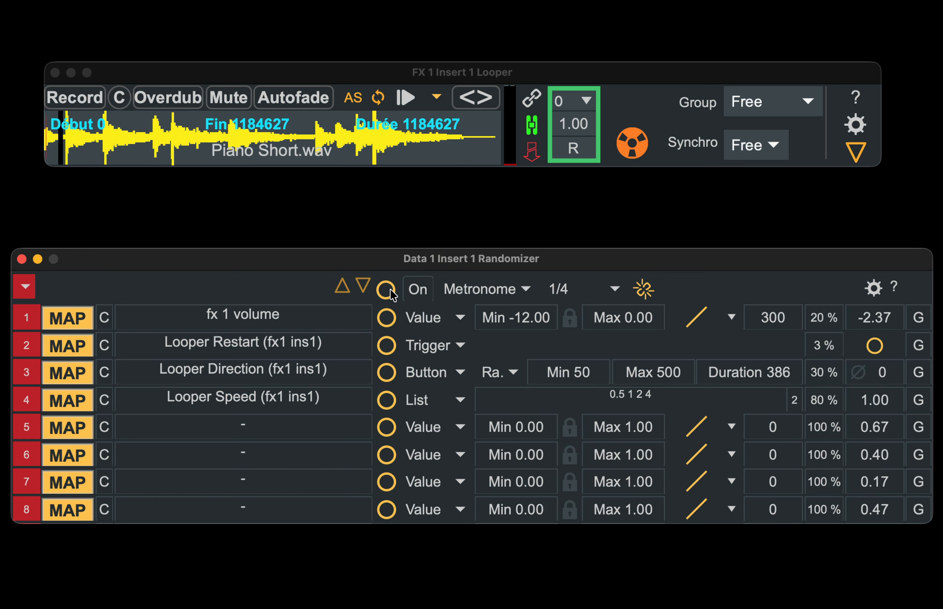
pyautogui.click(390, 288)
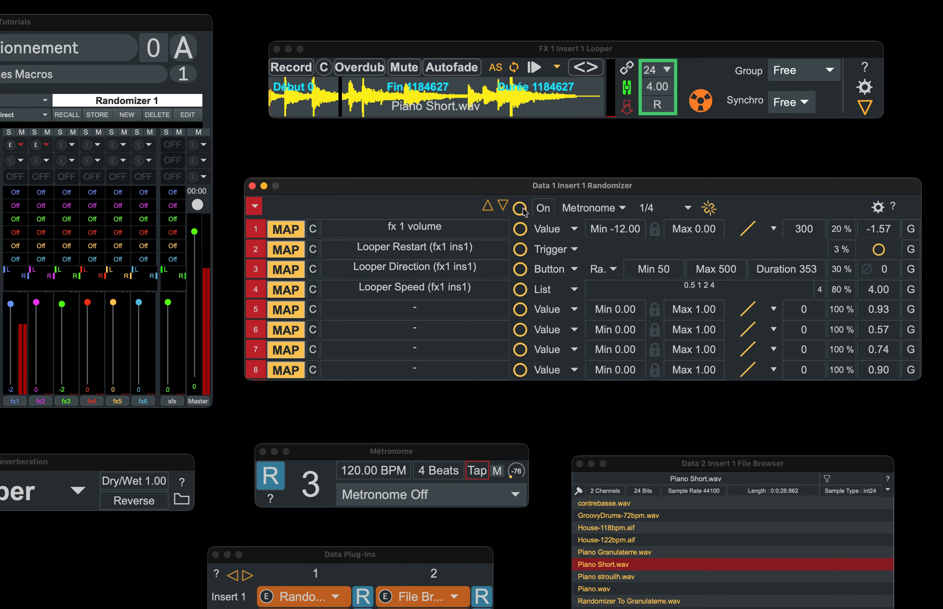
# Step: Turn the metronome on and run the Randomizer briefly on the metronome clock at 1/4
pyautogui.click(415, 503)
pyautogui.click(409, 538)
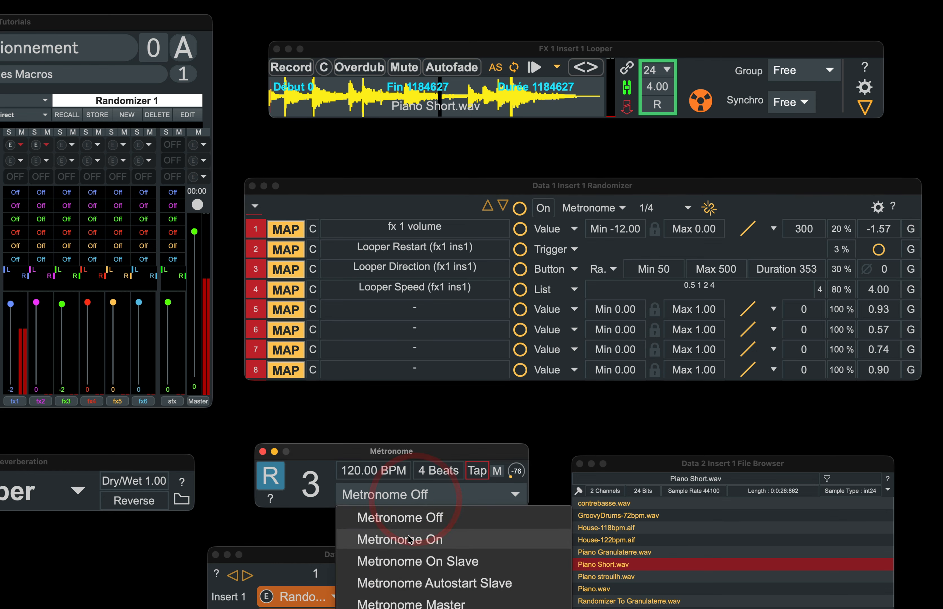
pyautogui.click(624, 205)
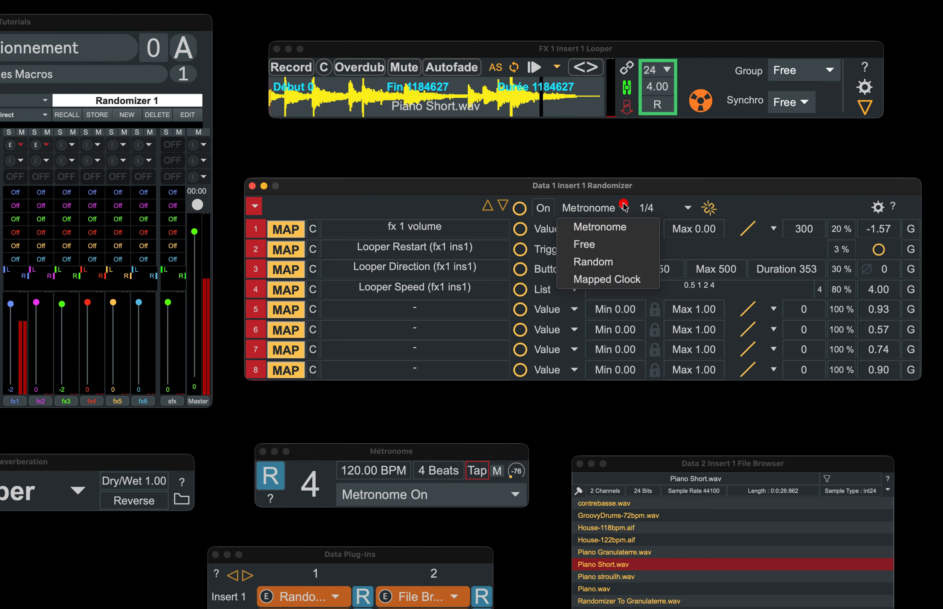
pyautogui.click(611, 228)
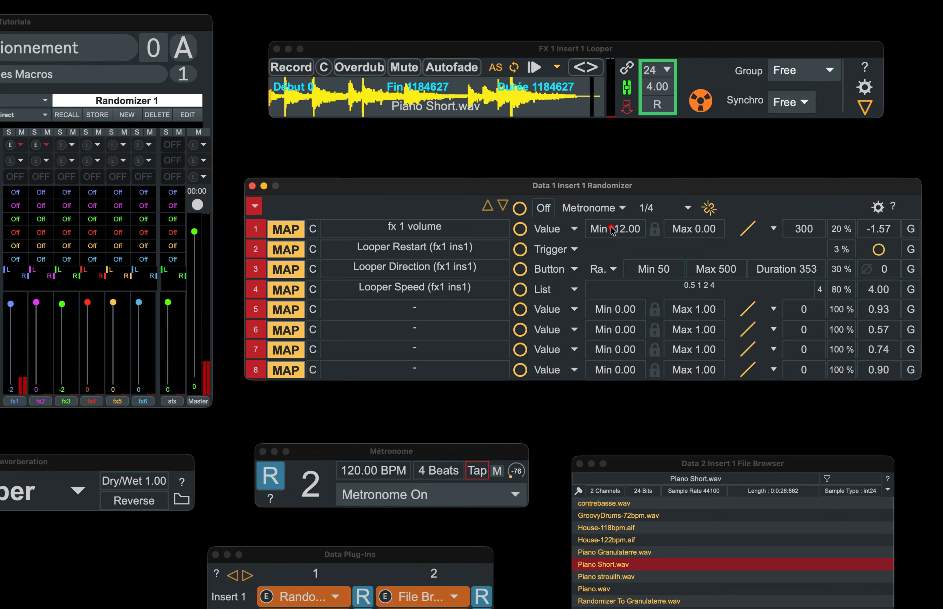
pyautogui.click(543, 209)
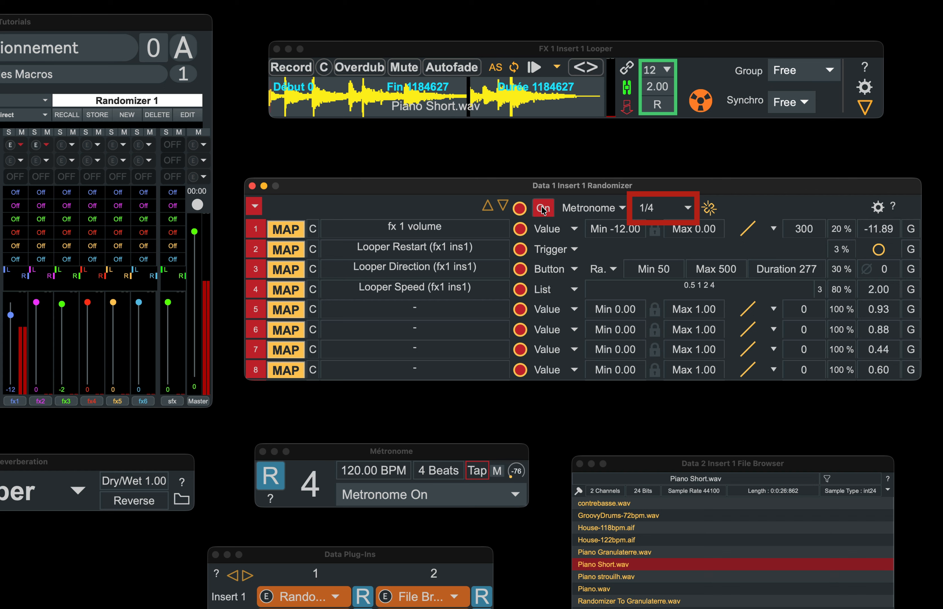
pyautogui.click(542, 209)
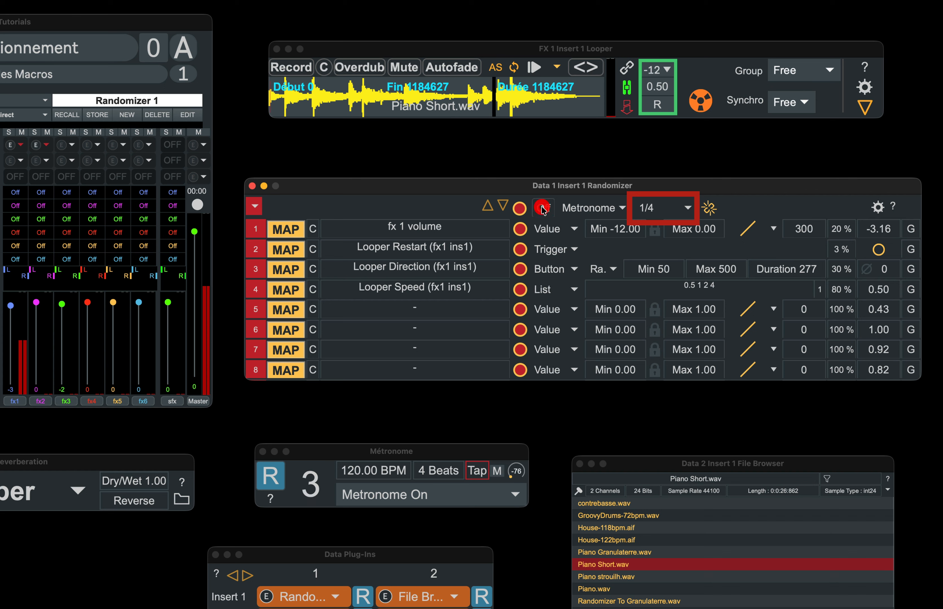
# Step: Switch the Randomizer clock to Free and turn the metronome off
pyautogui.click(580, 209)
pyautogui.click(582, 245)
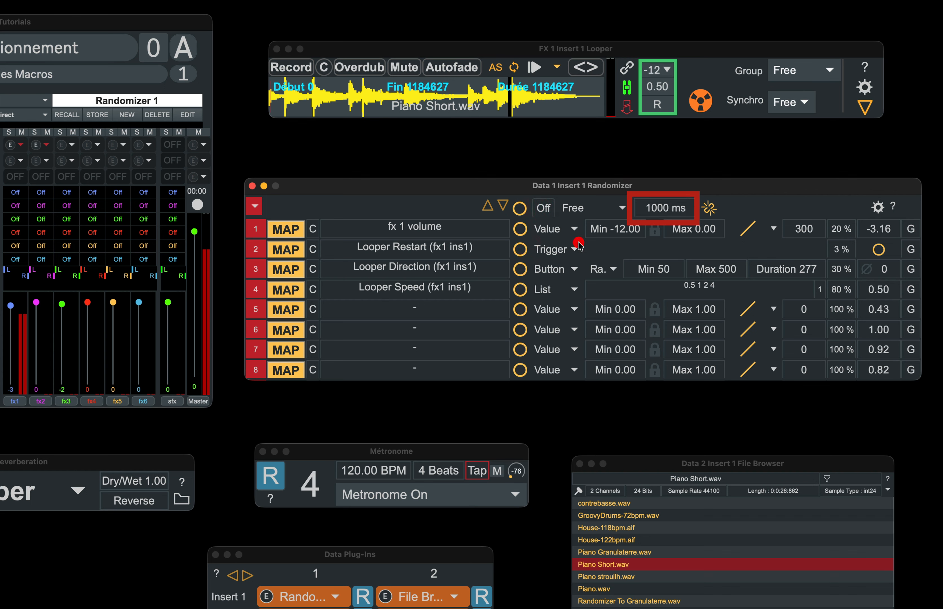
pyautogui.click(361, 490)
pyautogui.click(362, 517)
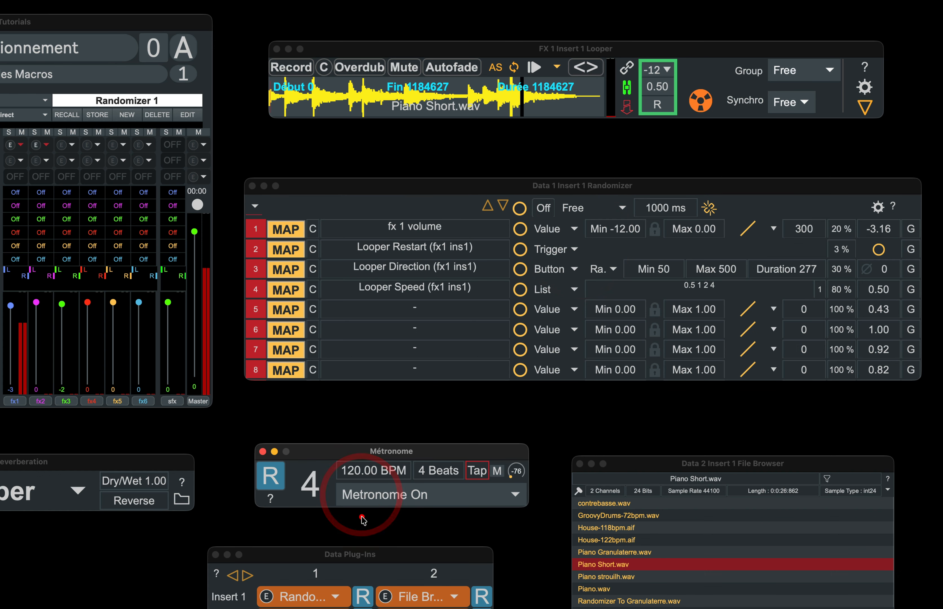
# Step: Toggle the Randomizer on the free clock, set its interval to 100 ms, and test it again
pyautogui.click(549, 209)
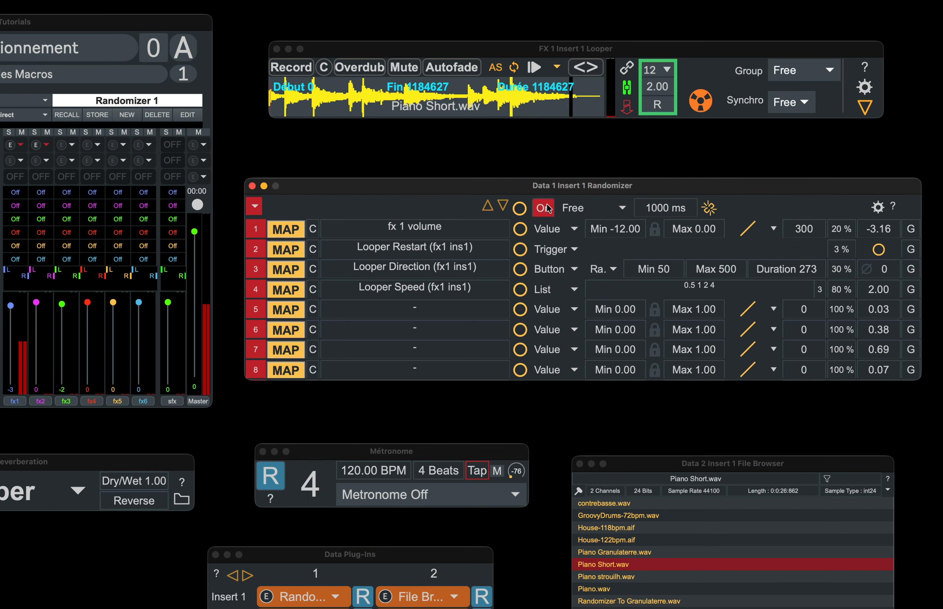
pyautogui.click(546, 207)
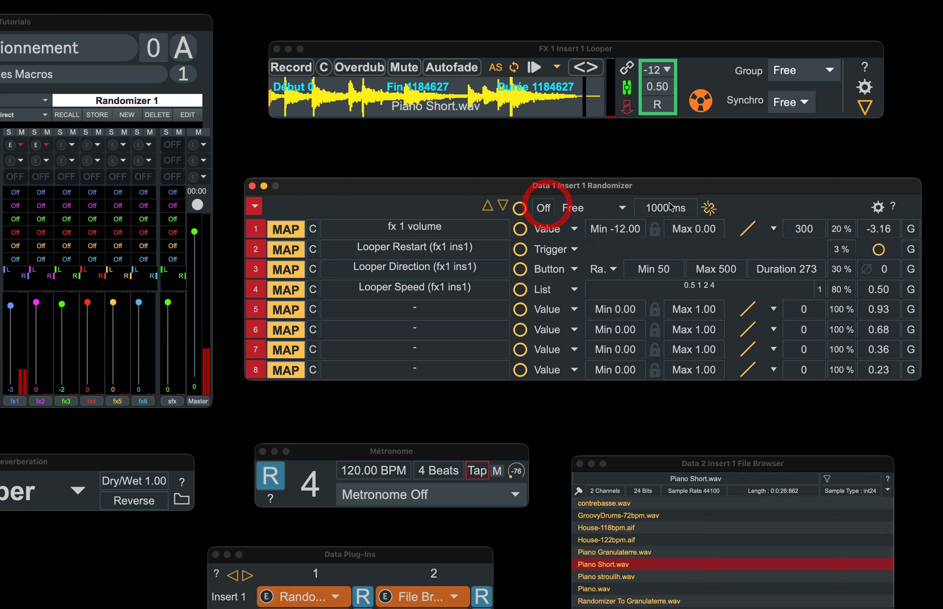
pyautogui.click(667, 207)
pyautogui.write('1')
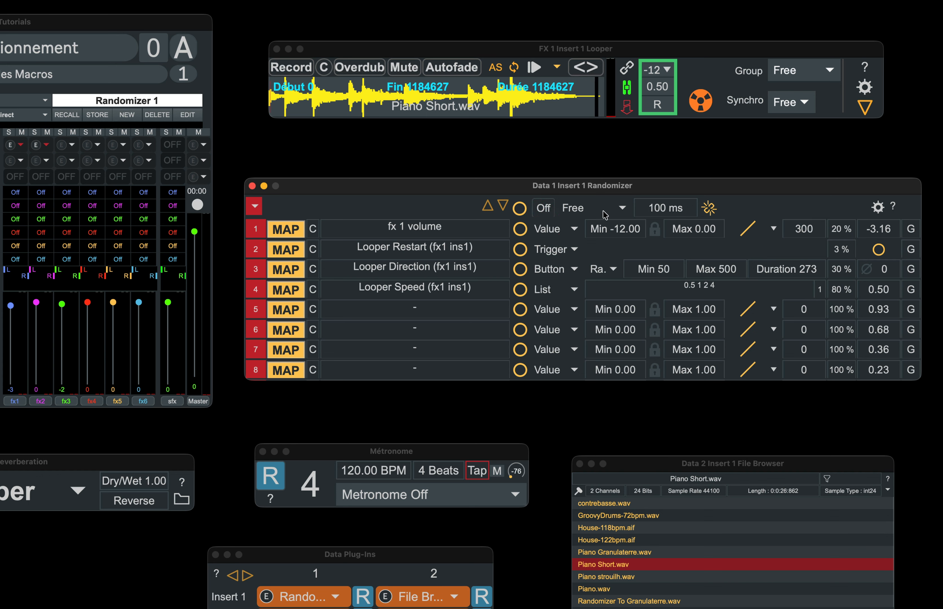
pyautogui.click(542, 211)
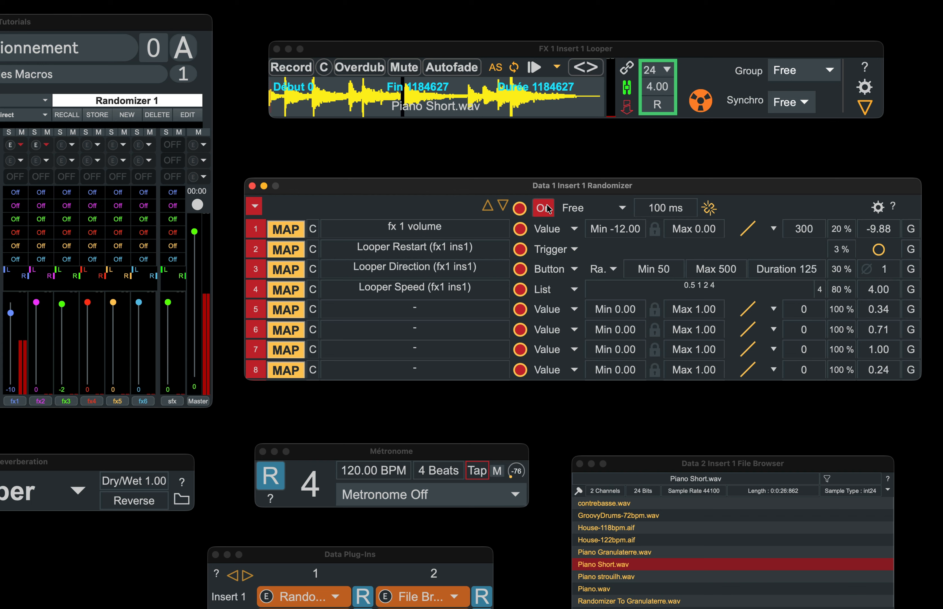
pyautogui.click(548, 208)
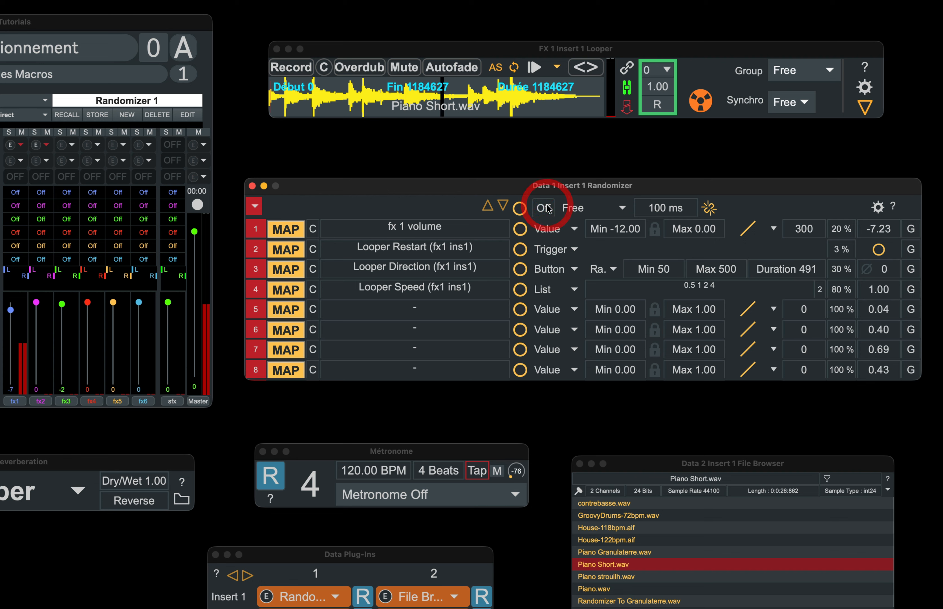
# Step: Switch the Randomizer clock to Random with a maximum of 400 and toggle the Randomizer on and off
pyautogui.click(583, 209)
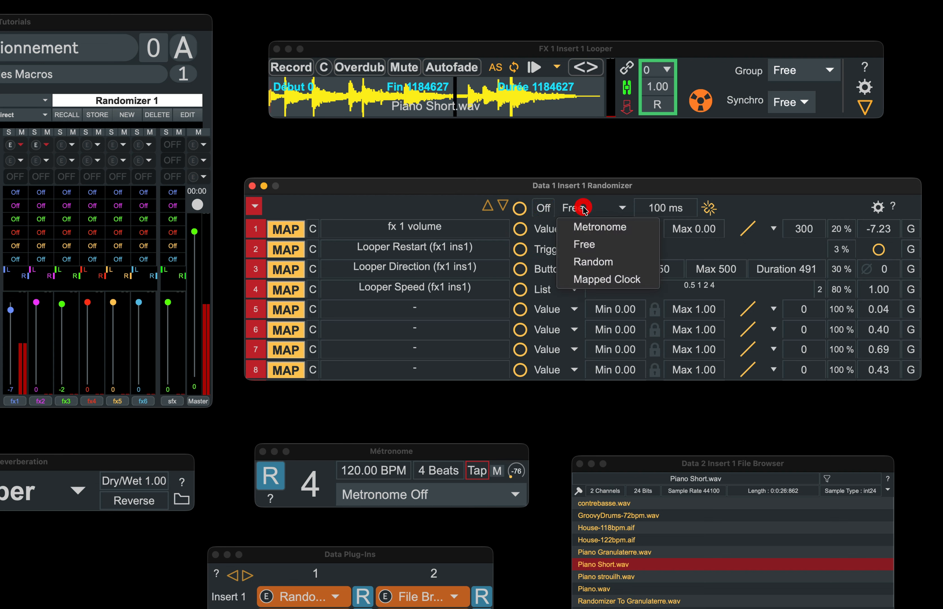
pyautogui.click(581, 262)
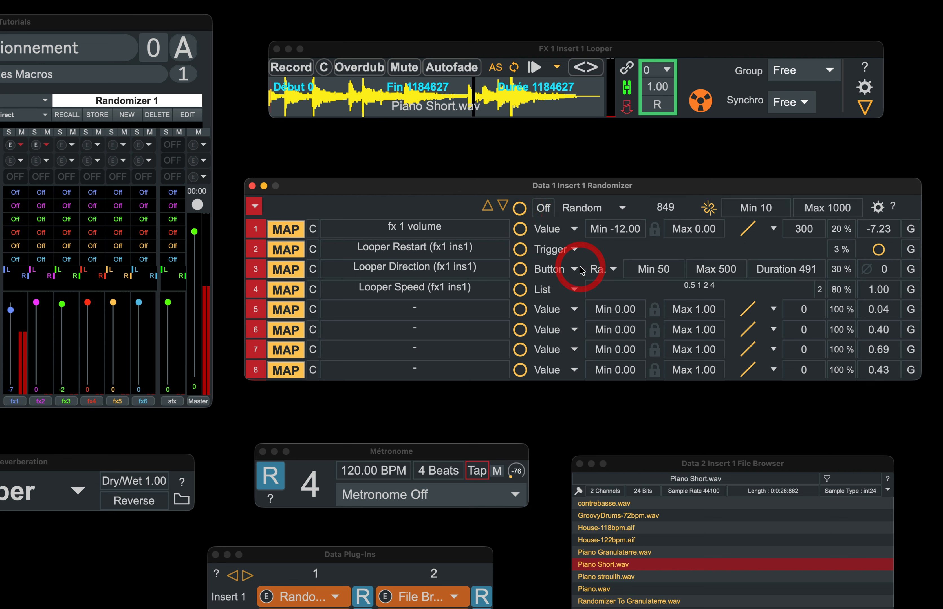
pyautogui.click(756, 213)
pyautogui.click(823, 217)
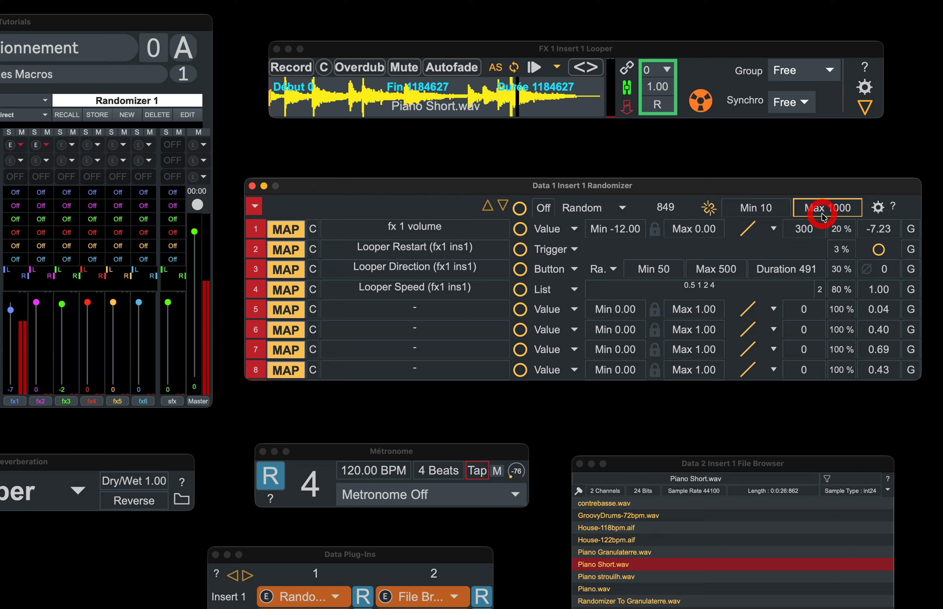
pyautogui.write('400')
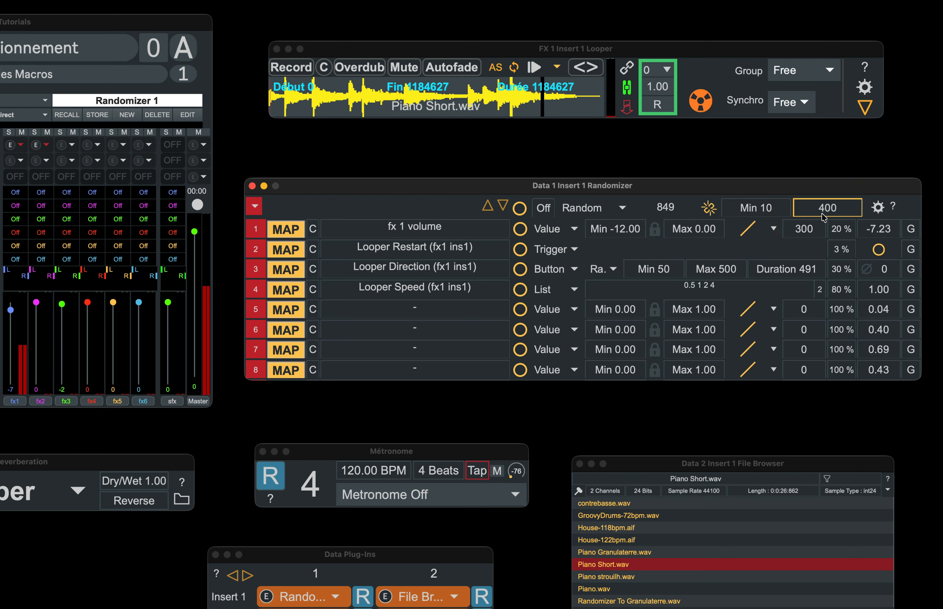
pyautogui.press('Return')
pyautogui.click(543, 209)
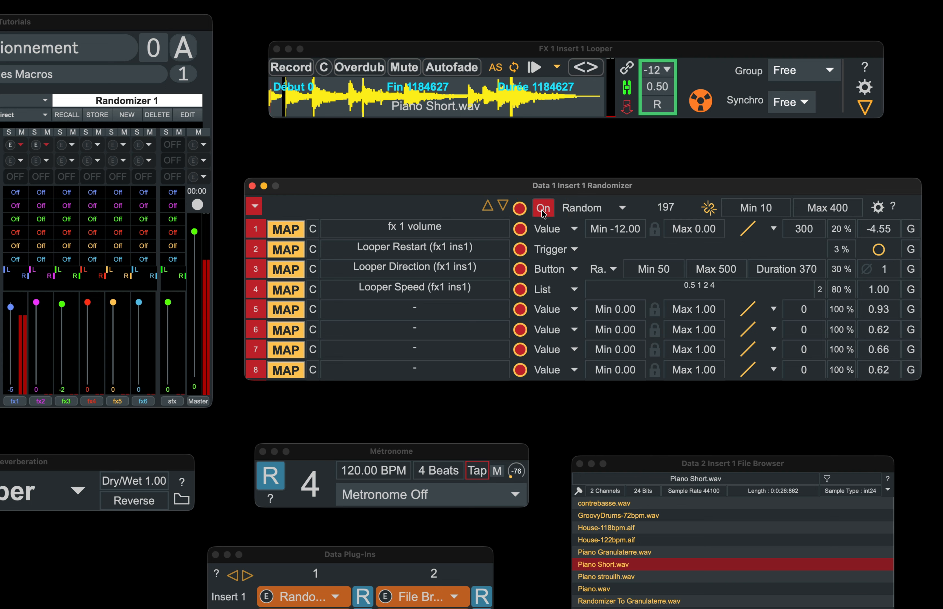
pyautogui.click(543, 209)
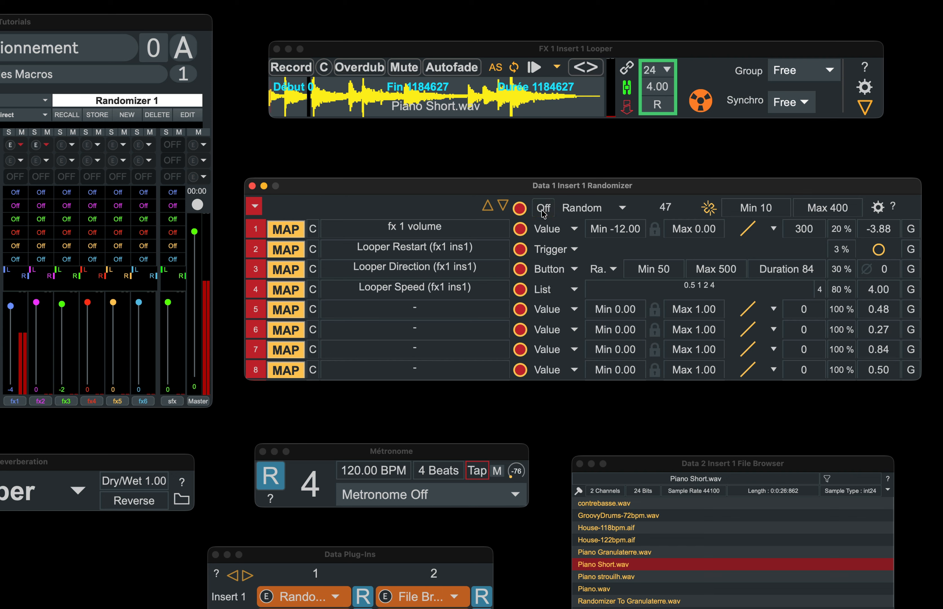
# Step: Turn the metronome on, set the Randomizer to Start at next Beat, and toggle the Randomizer on
pyautogui.click(353, 501)
pyautogui.click(355, 535)
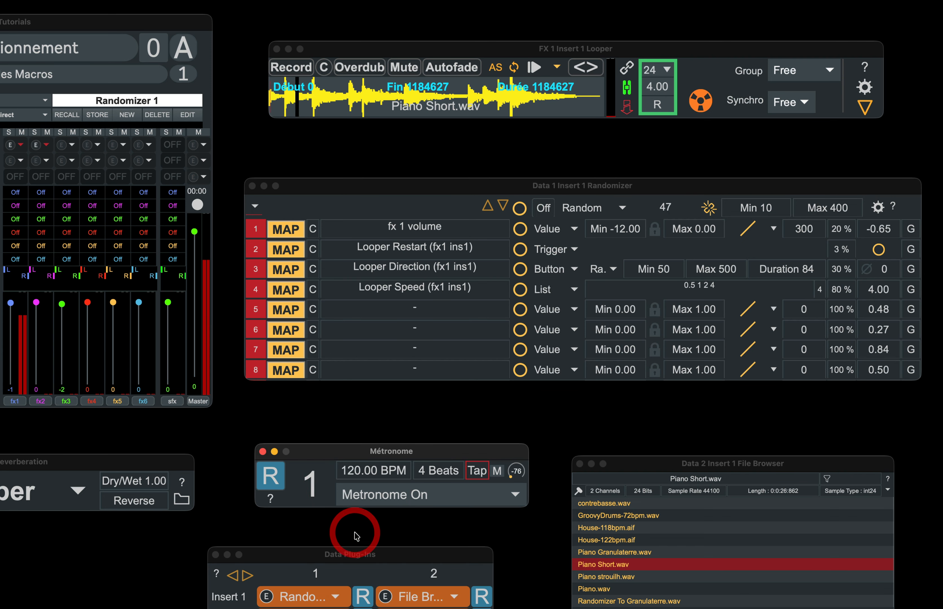
pyautogui.click(705, 210)
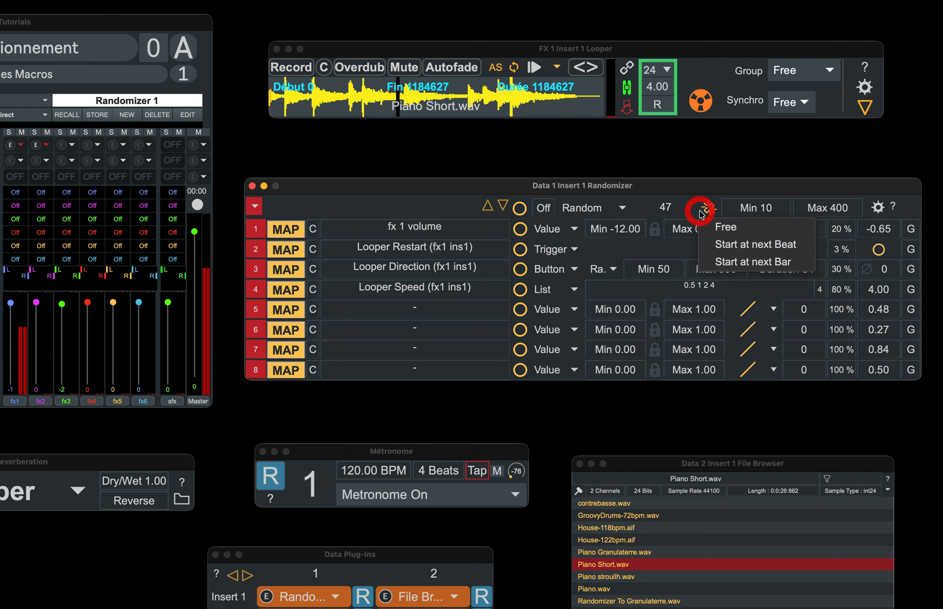
pyautogui.click(707, 242)
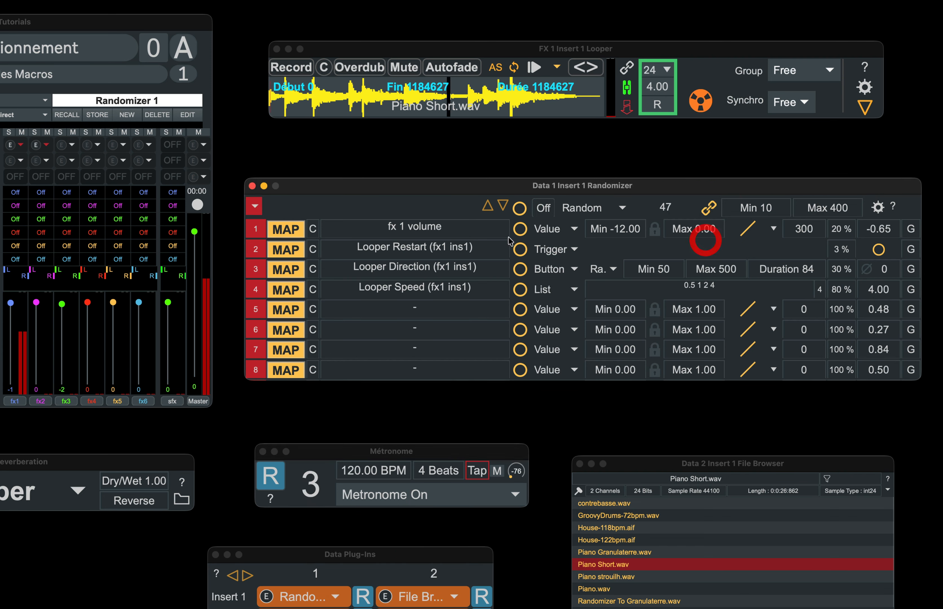
pyautogui.click(544, 210)
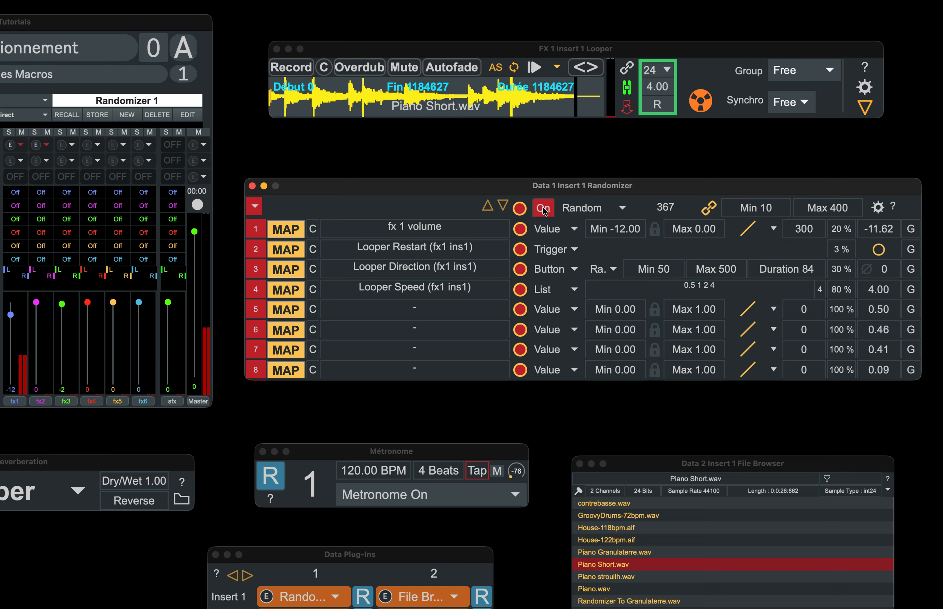
pyautogui.click(544, 210)
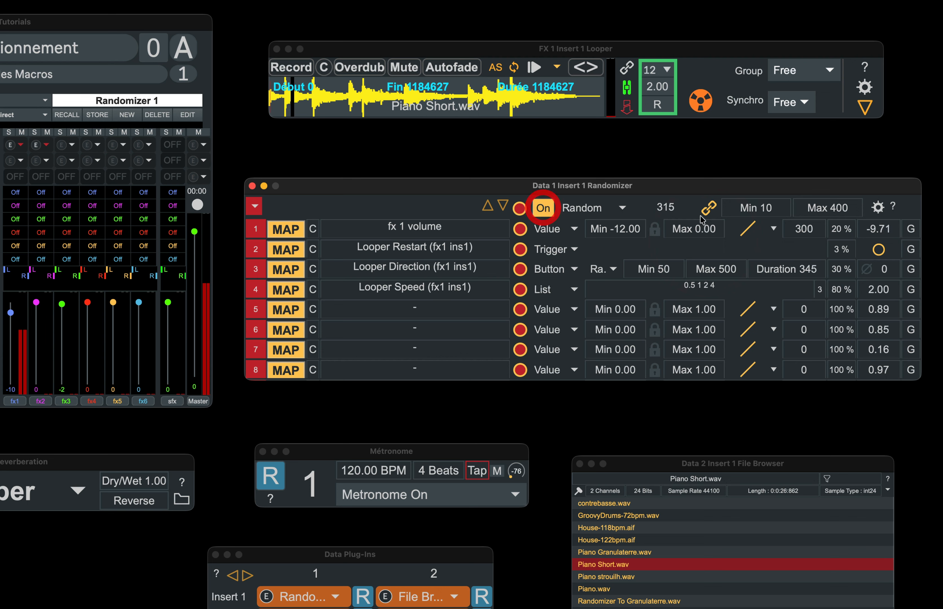
# Step: Set the Randomizer to Start at next Bar and toggle it on and off a few times
pyautogui.click(708, 208)
pyautogui.click(713, 262)
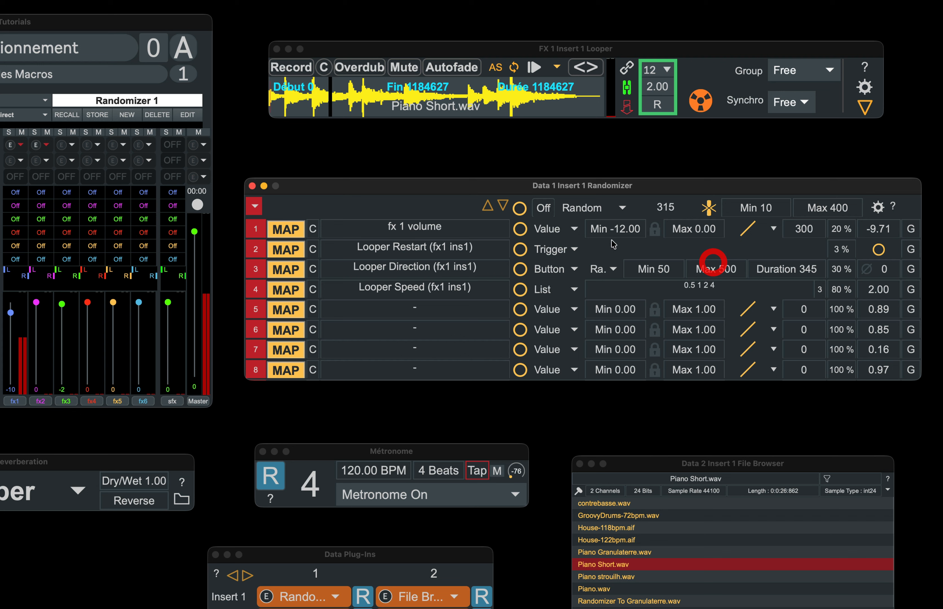
pyautogui.click(544, 213)
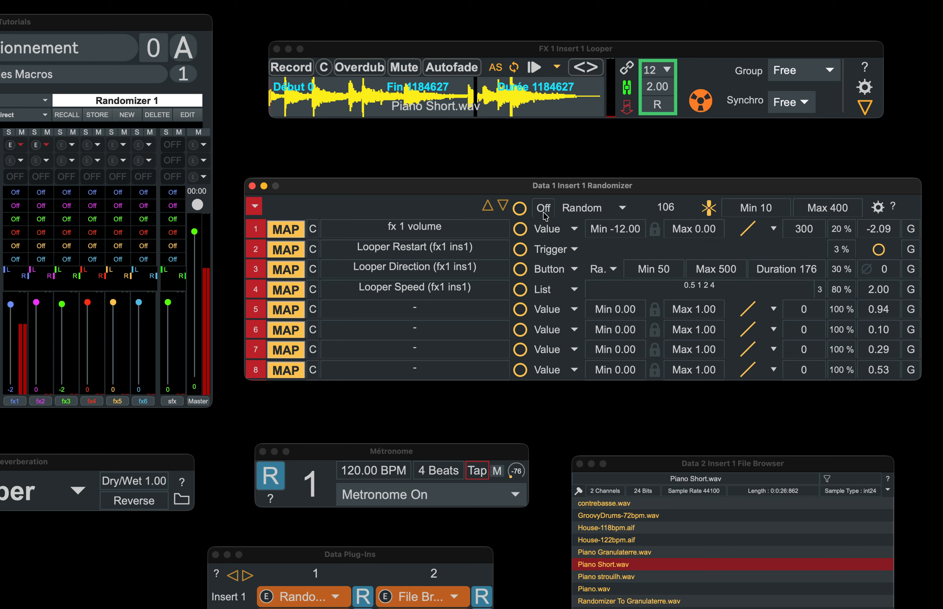
pyautogui.click(543, 211)
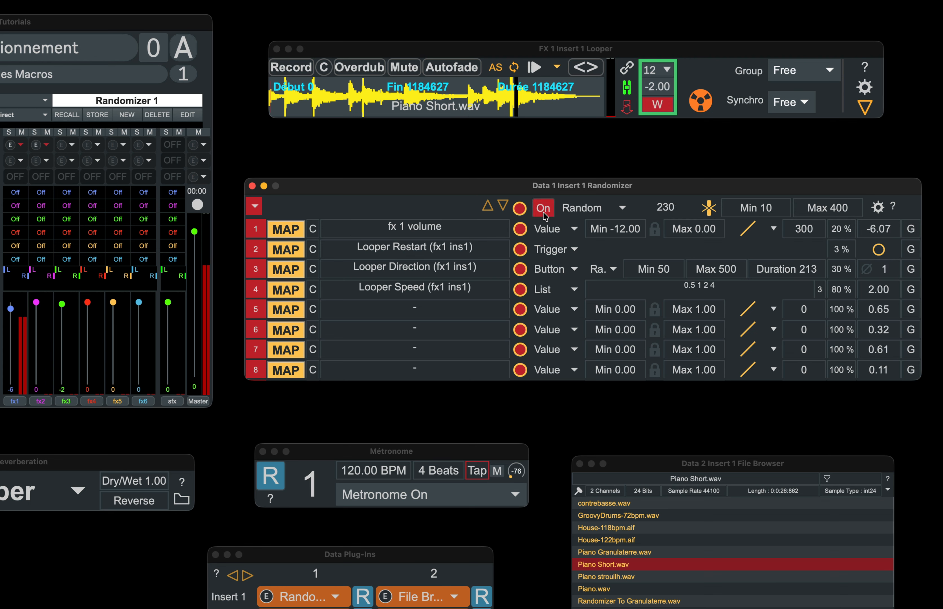
pyautogui.click(543, 212)
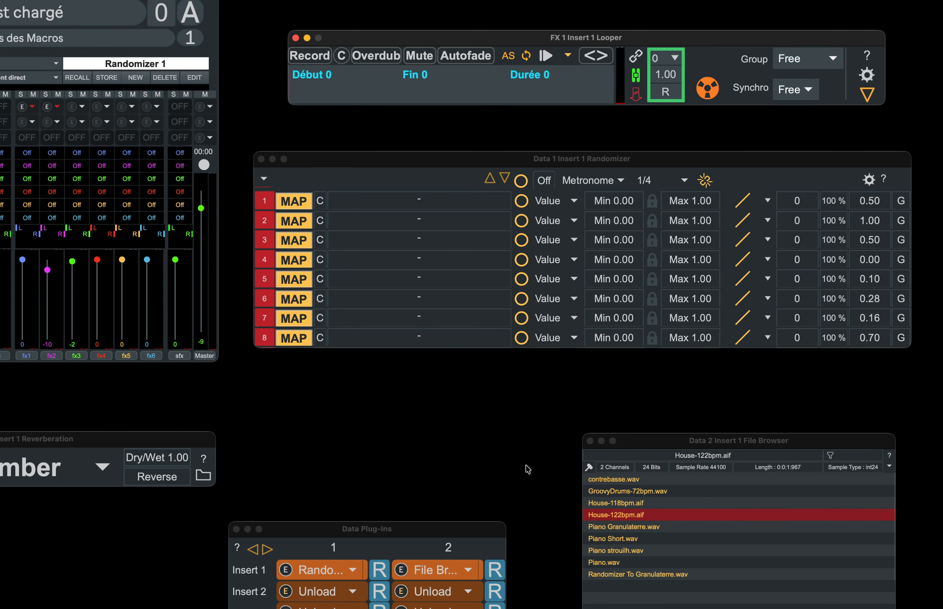
# Step: Load House-122bpm.aif into the looper and clock the Randomizer from the looper's Synchro source in Mapped mode with division 4
pyautogui.moveTo(609, 516); pyautogui.dragTo(453, 78)
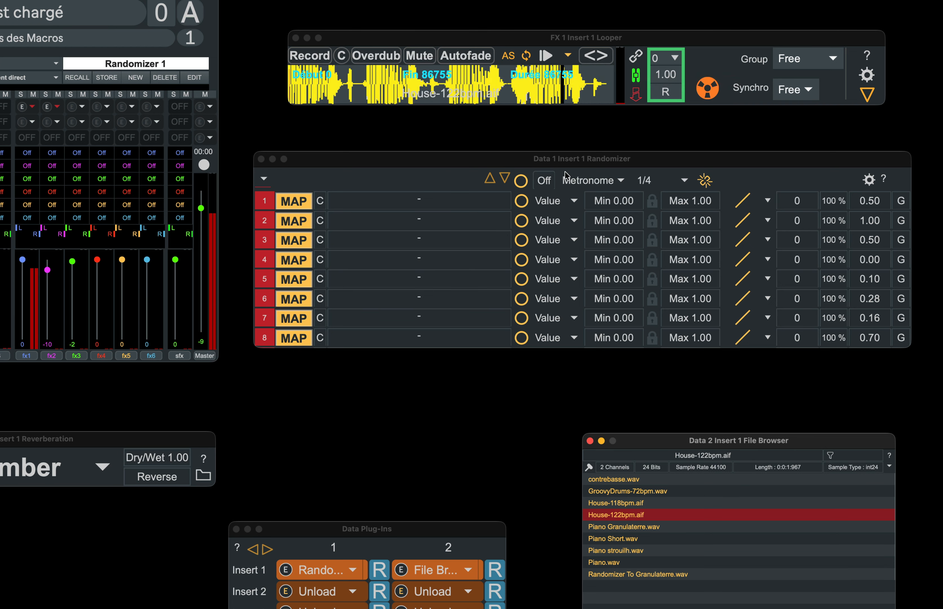
pyautogui.click(566, 178)
pyautogui.click(588, 249)
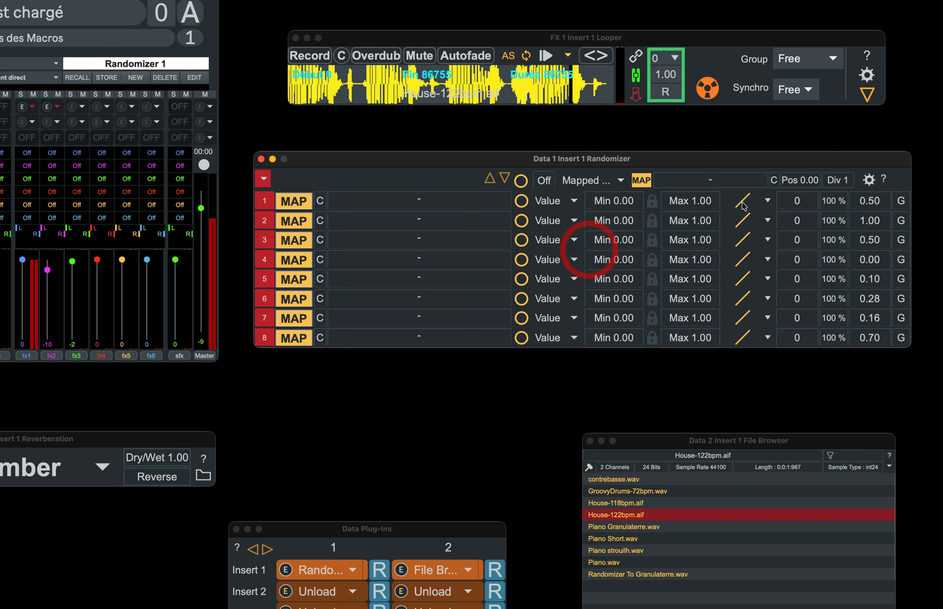
pyautogui.click(638, 181)
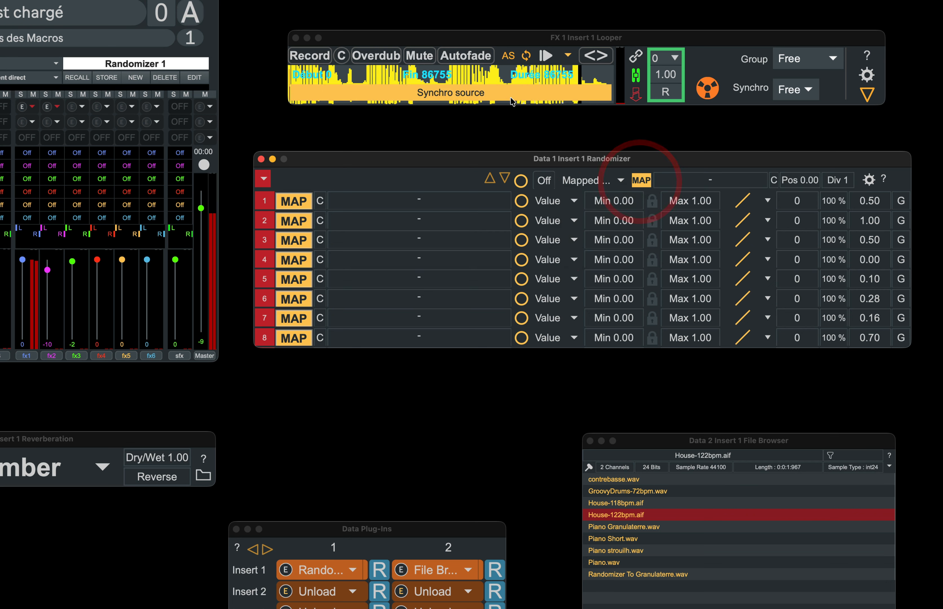
pyautogui.click(503, 93)
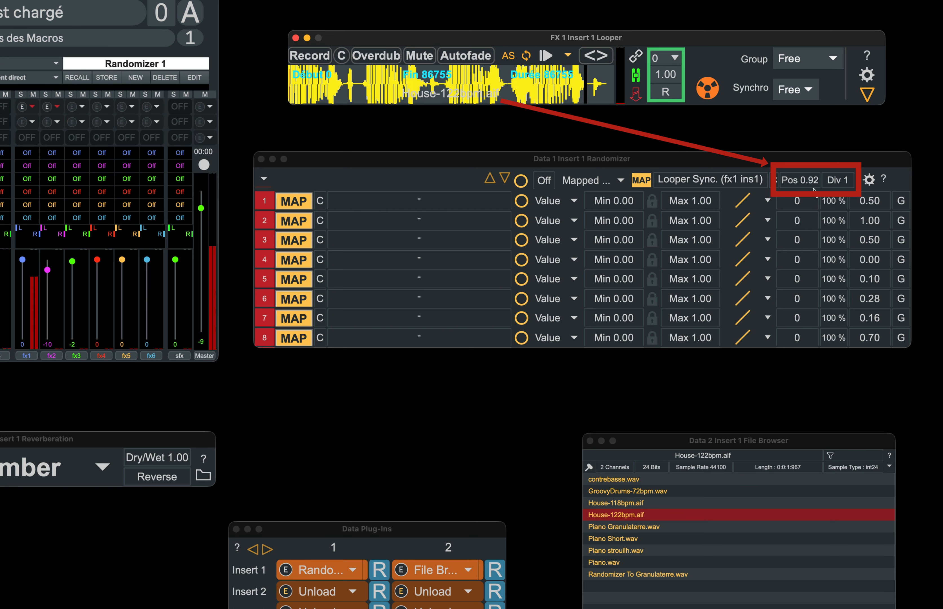
pyautogui.click(848, 186)
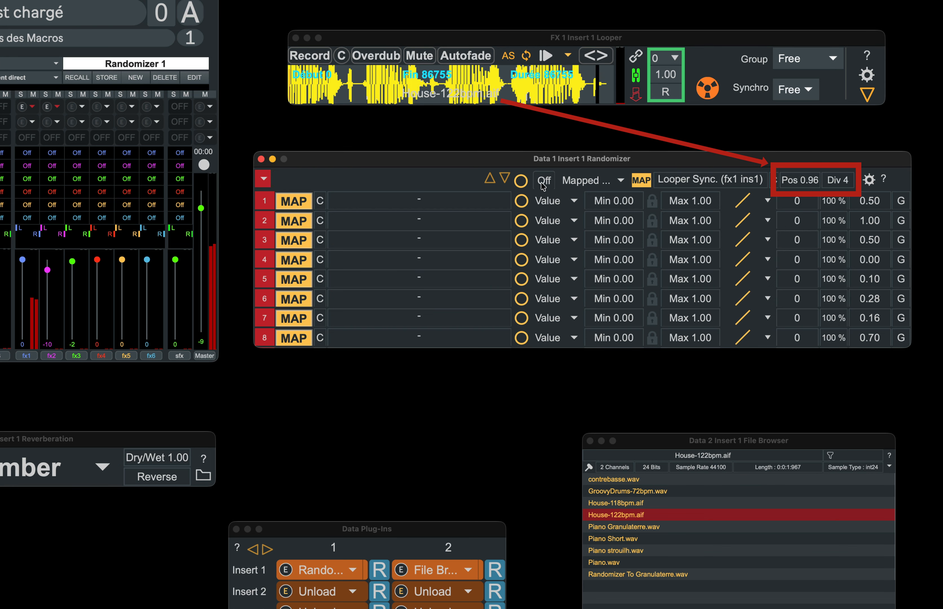
# Step: Map Randomizer track 1 to fx 1 L and track 2 to fx 1 R on the mixer
pyautogui.click(294, 201)
pyautogui.click(27, 230)
pyautogui.click(294, 221)
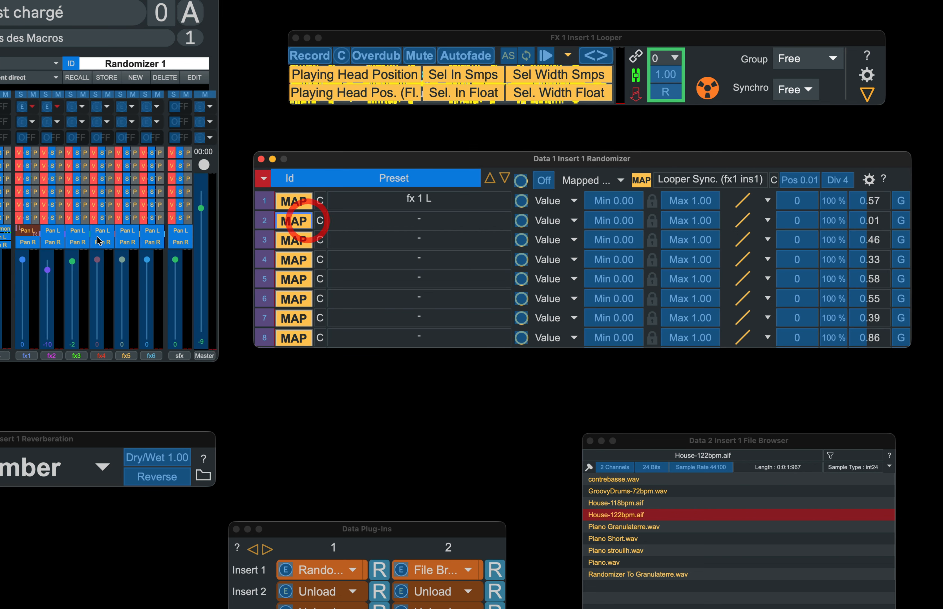
pyautogui.click(27, 242)
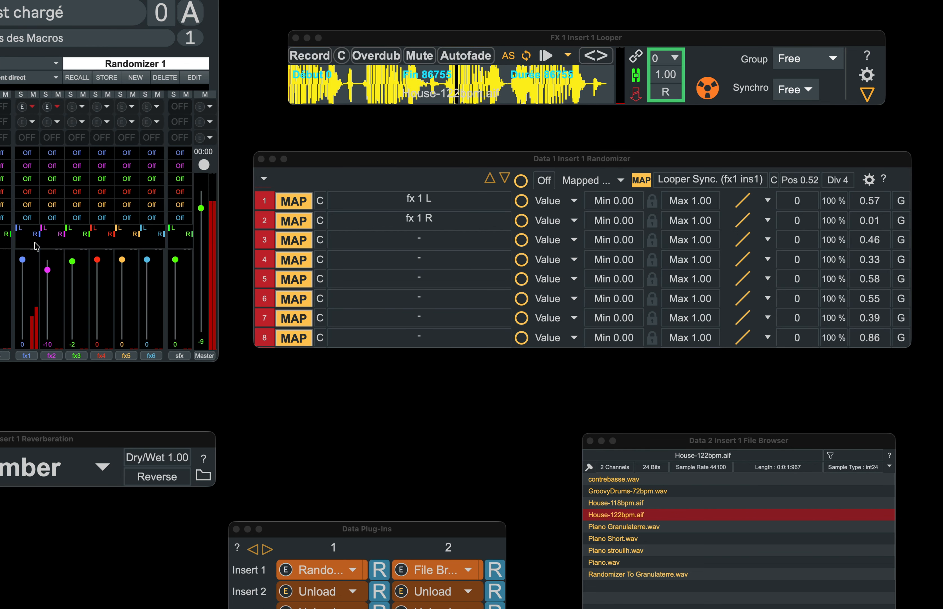
# Step: Set track 1 to List mode with the values 0 and 1, and copy that list
pyautogui.click(548, 199)
pyautogui.click(553, 271)
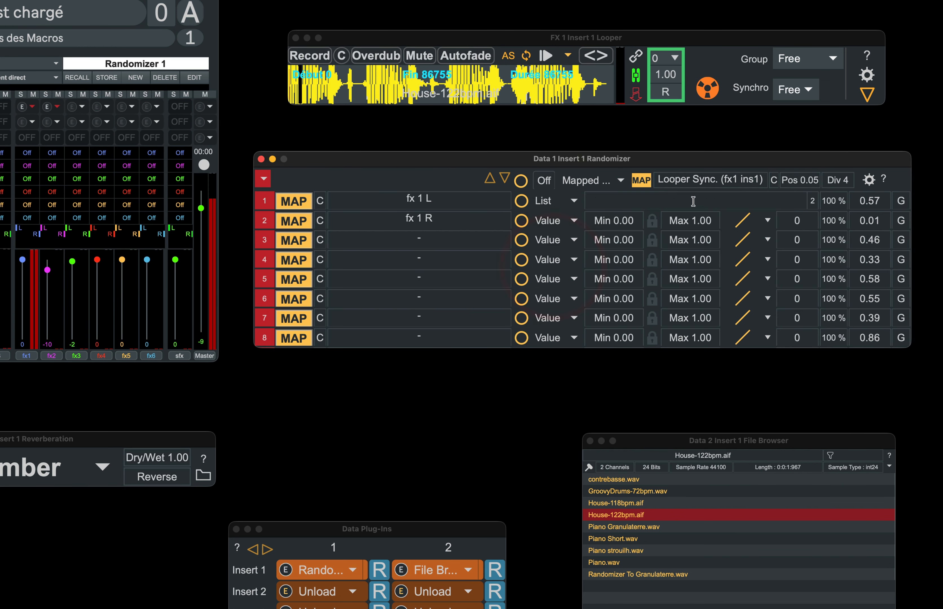
pyautogui.click(693, 201)
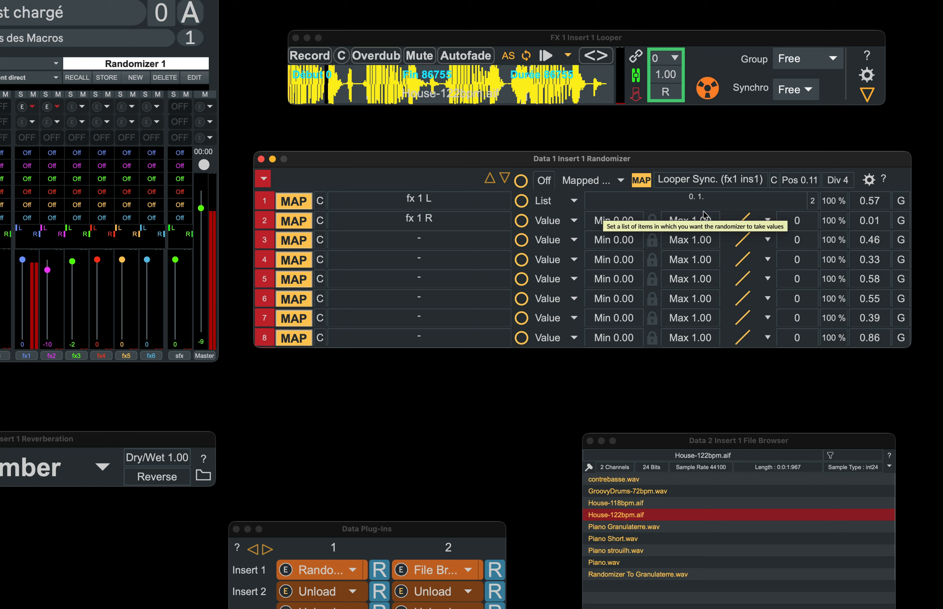
pyautogui.doubleClick(658, 198)
pyautogui.press('super+c')
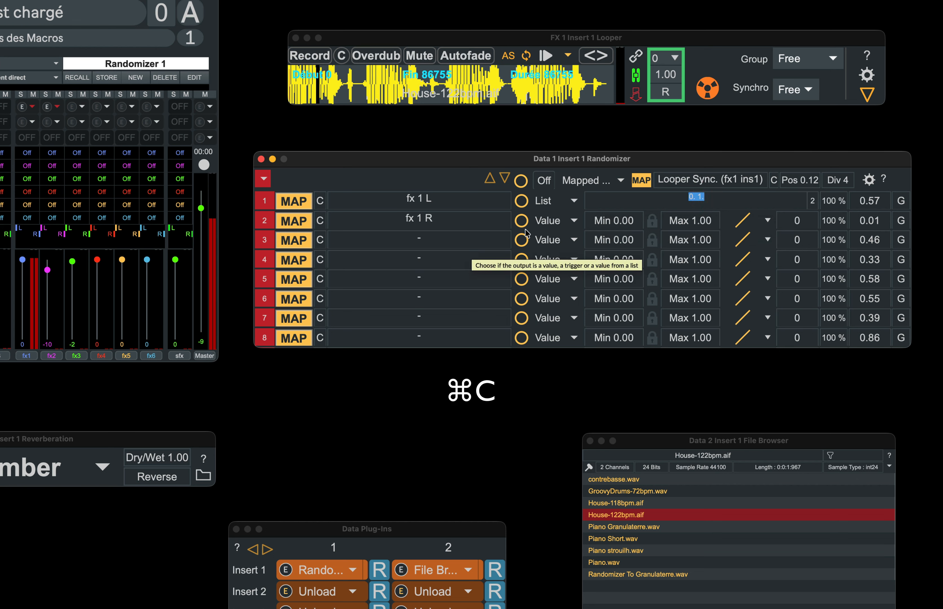
# Step: Set track 2 to List mode and paste the same 0 1 list into it
pyautogui.click(547, 220)
pyautogui.click(551, 289)
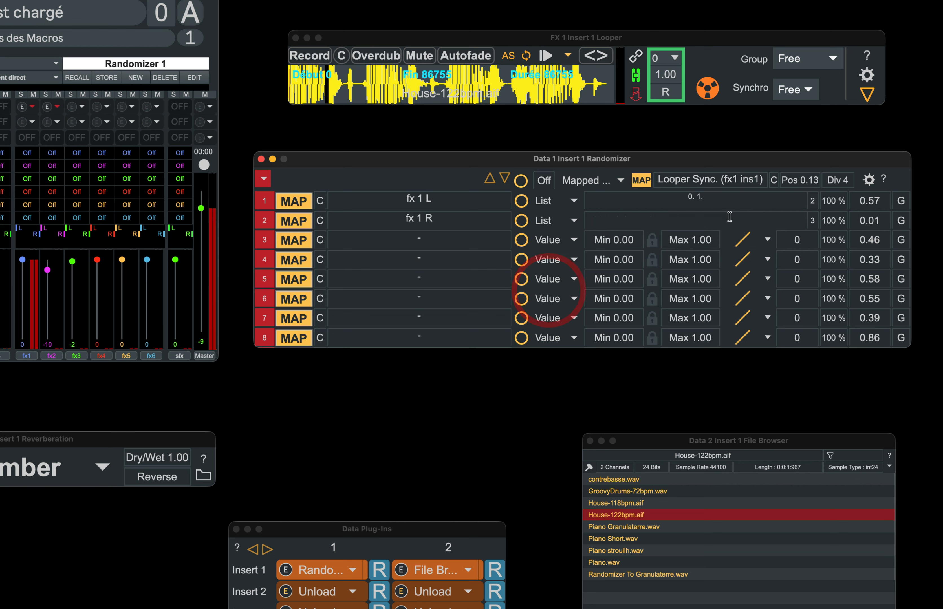
pyautogui.click(729, 217)
pyautogui.press('super+v')
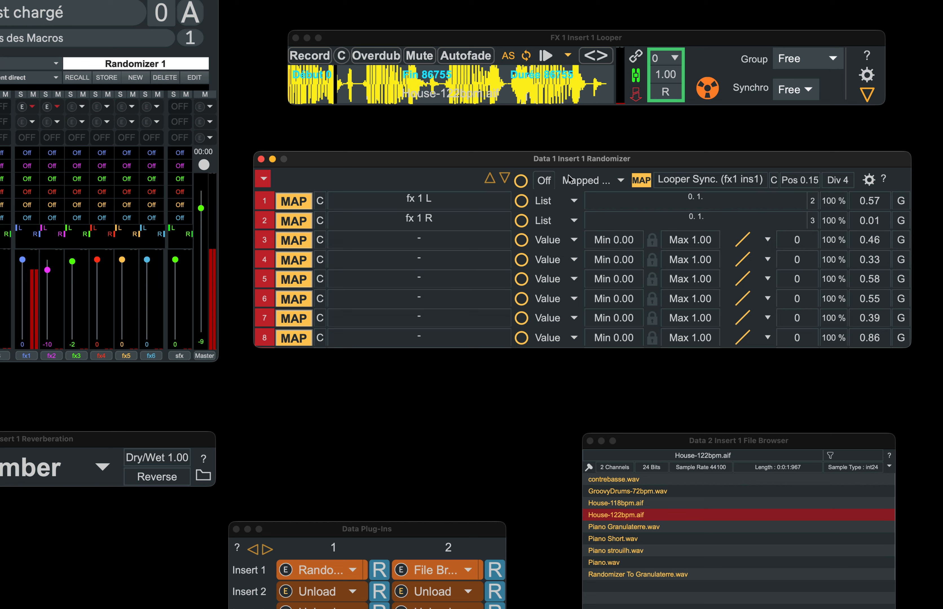
# Step: Run the Randomizer briefly to test the left/right switching
pyautogui.click(551, 181)
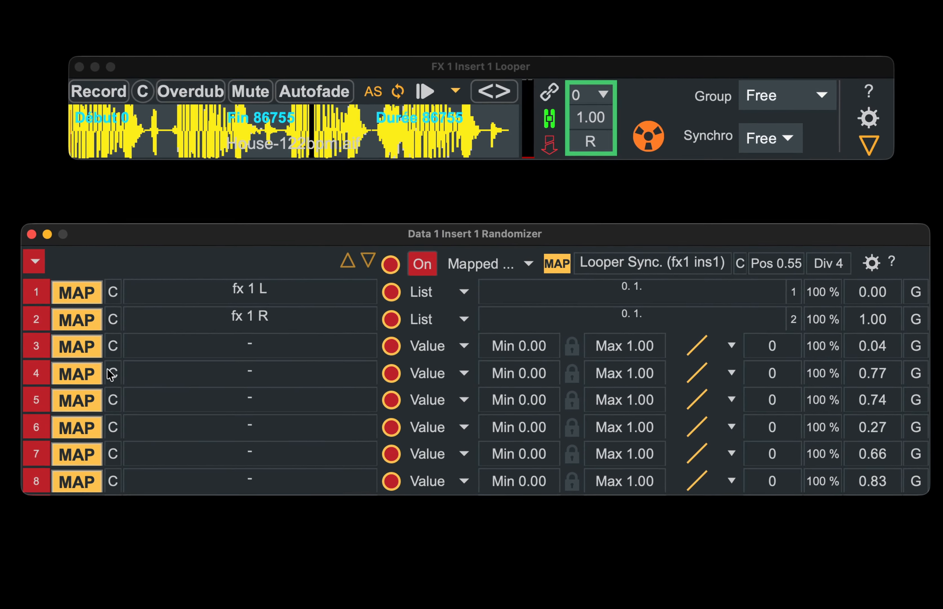
pyautogui.click(423, 263)
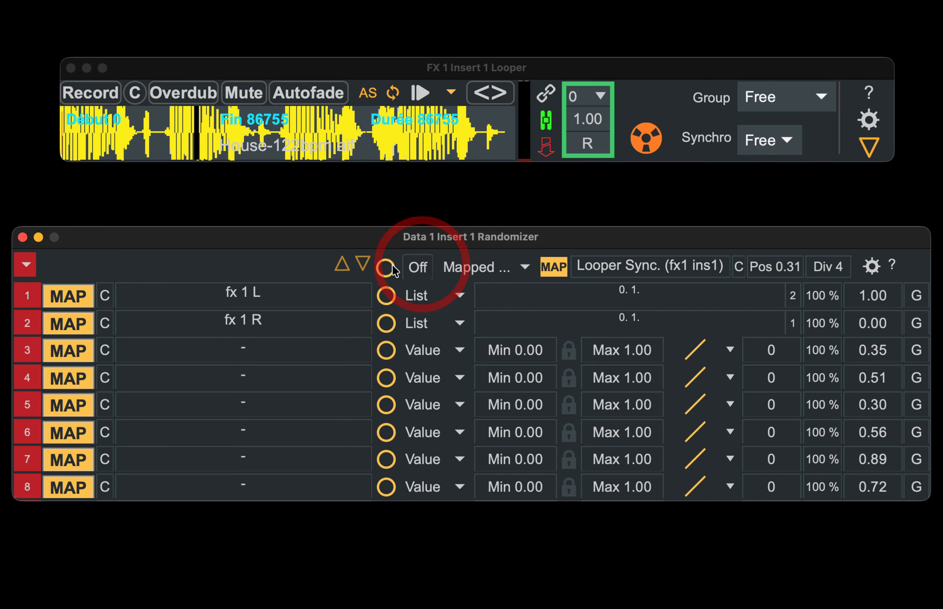
# Step: Map track 3 to the looper speed and set it to List mode with values 1 and 0.5
pyautogui.click(57, 355)
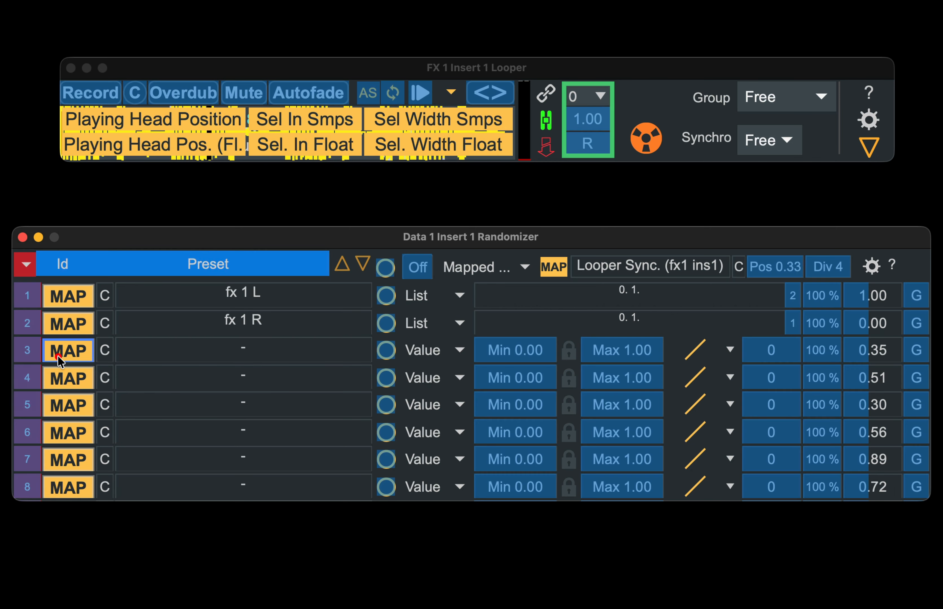
pyautogui.click(596, 117)
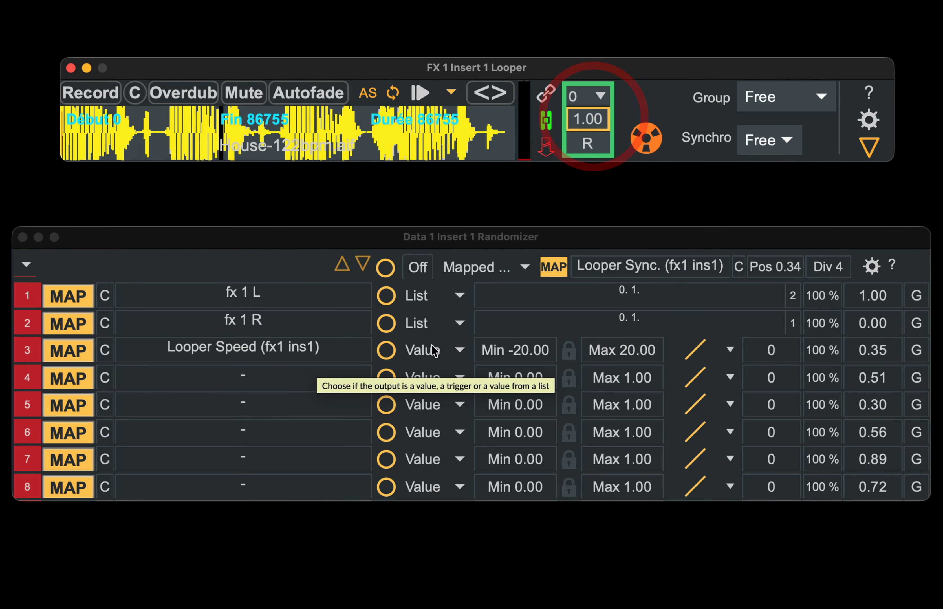
pyautogui.click(416, 350)
pyautogui.click(432, 447)
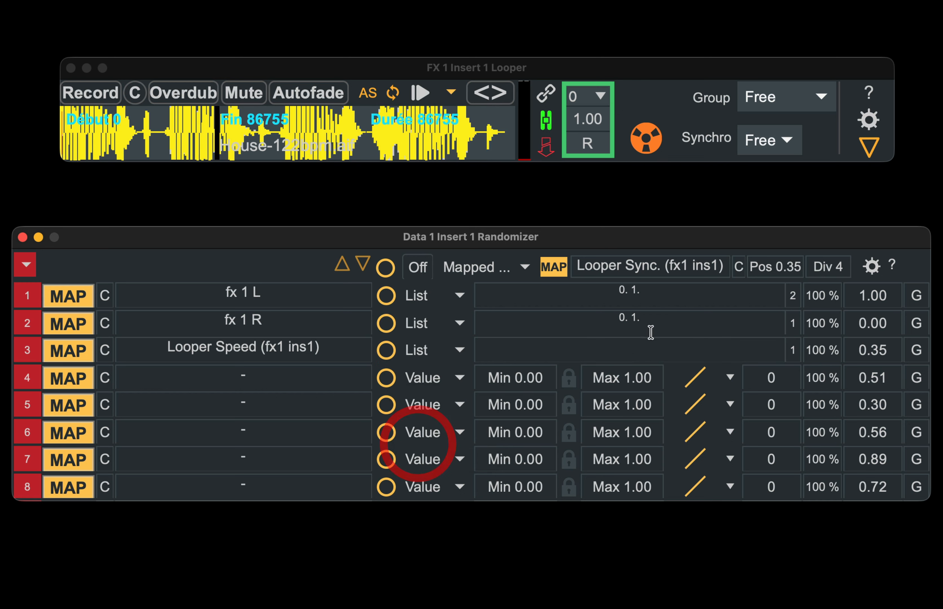
pyautogui.click(641, 354)
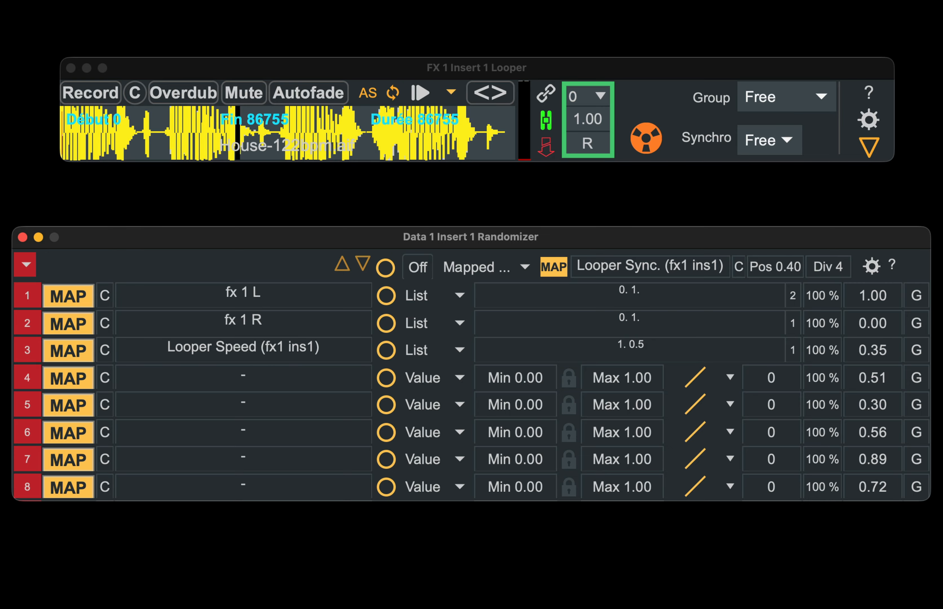
# Step: Run the Randomizer briefly to test the speed list
pyautogui.click(420, 268)
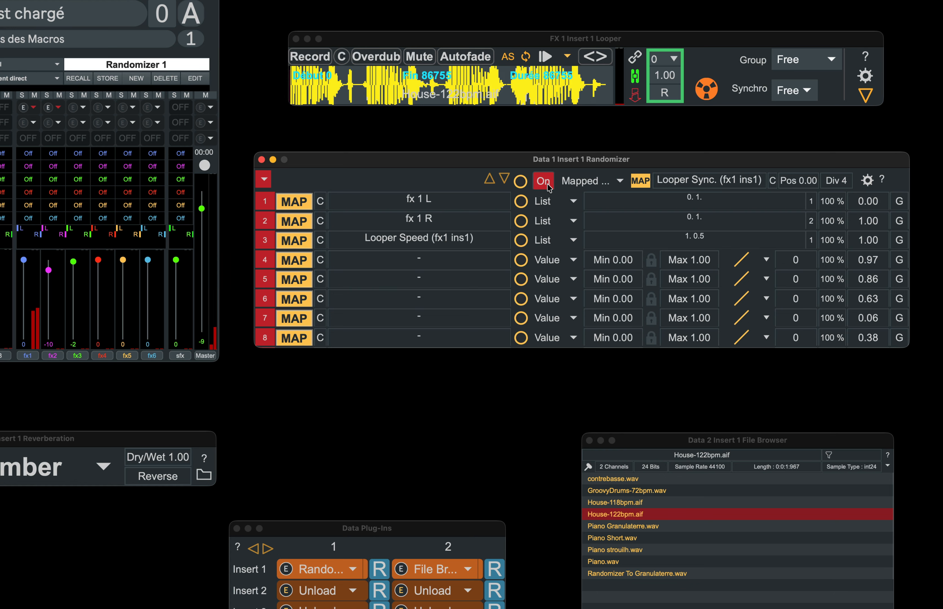
pyautogui.click(547, 185)
# Step: Enable fx 1's aux 2 send on the mixer and map track 4 to the fx 1 aux 2 state
pyautogui.click(35, 168)
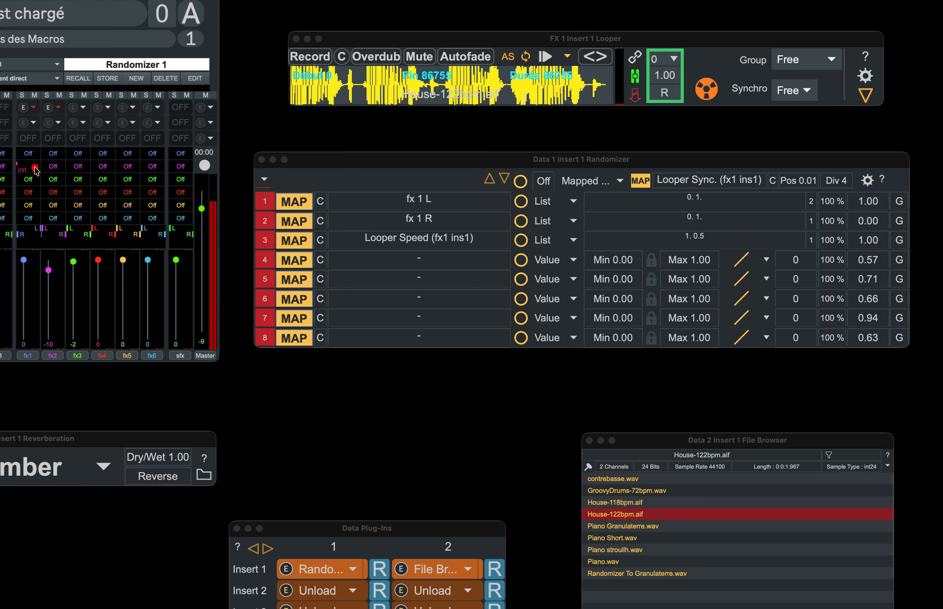
pyautogui.click(55, 162)
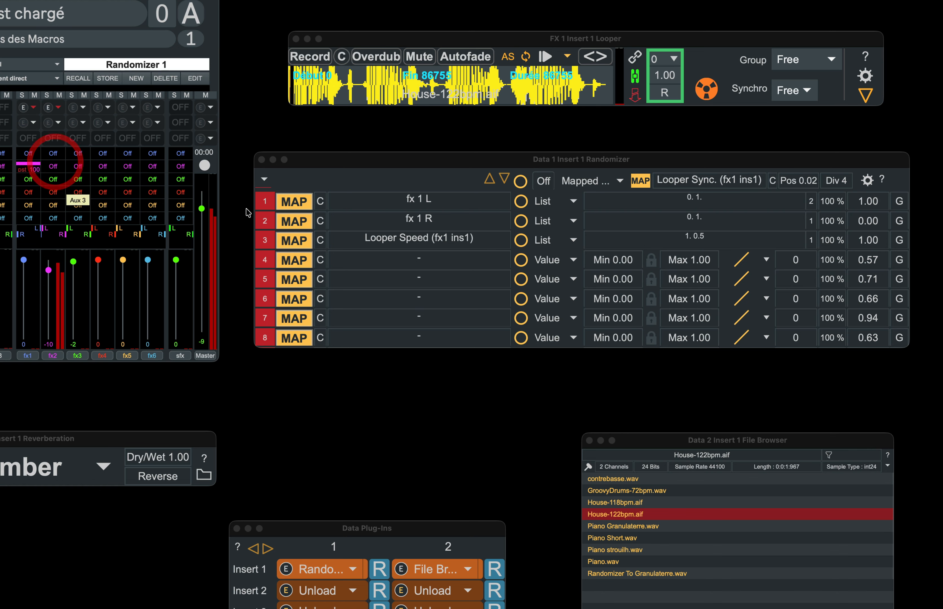
pyautogui.click(305, 261)
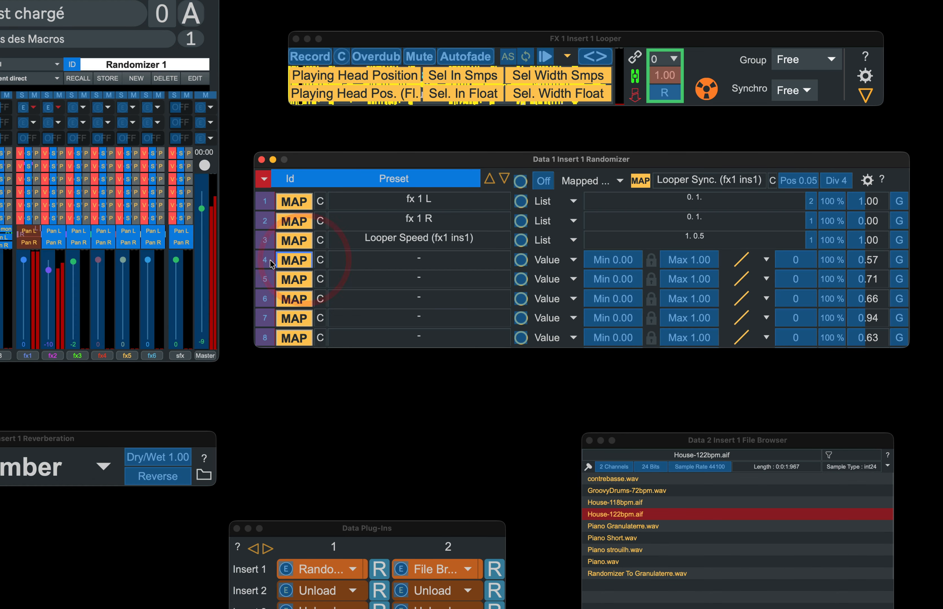
pyautogui.click(27, 170)
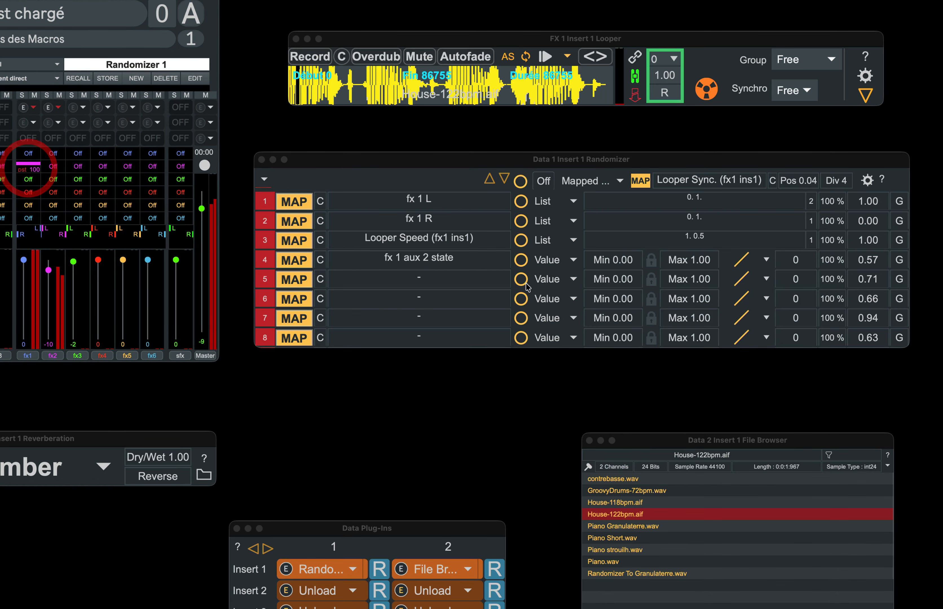
# Step: With the Randomizer switched on, try track 4 in Trigger mode and then set it to Button mode
pyautogui.click(565, 261)
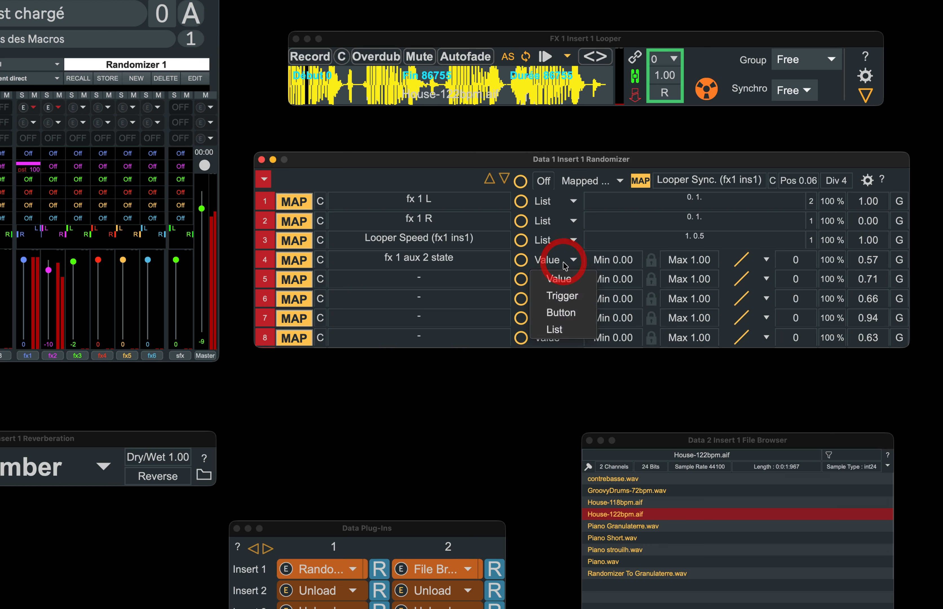
pyautogui.click(558, 296)
pyautogui.click(543, 181)
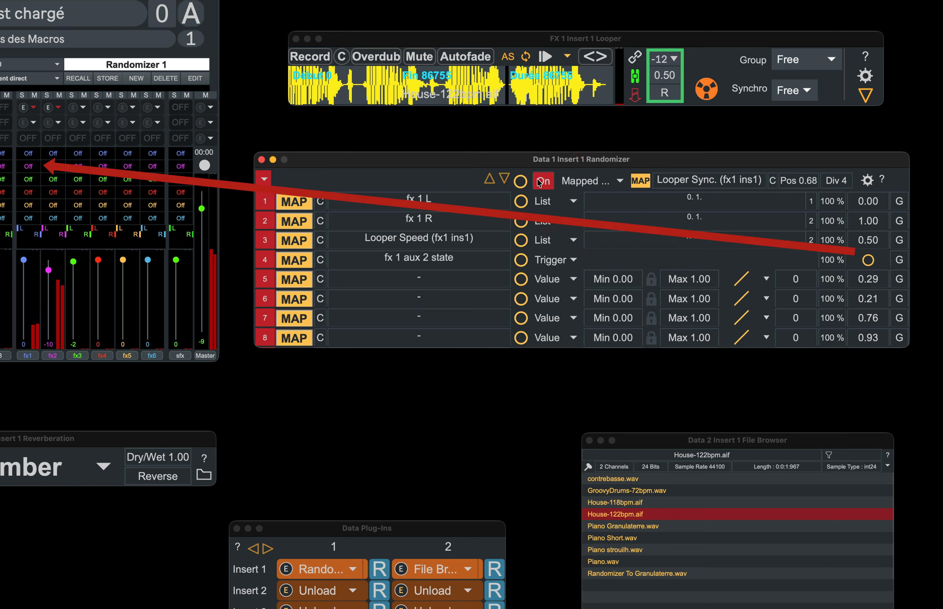
pyautogui.click(564, 260)
pyautogui.click(556, 312)
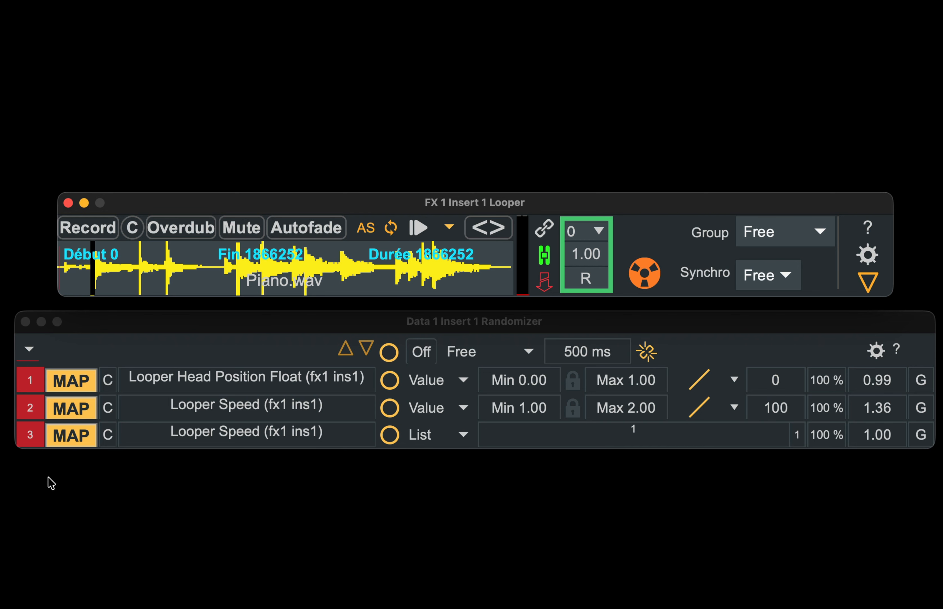
# Step: Disable track 2, run the Randomizer briefly, then fire a single manual trigger for all tracks
pyautogui.click(38, 412)
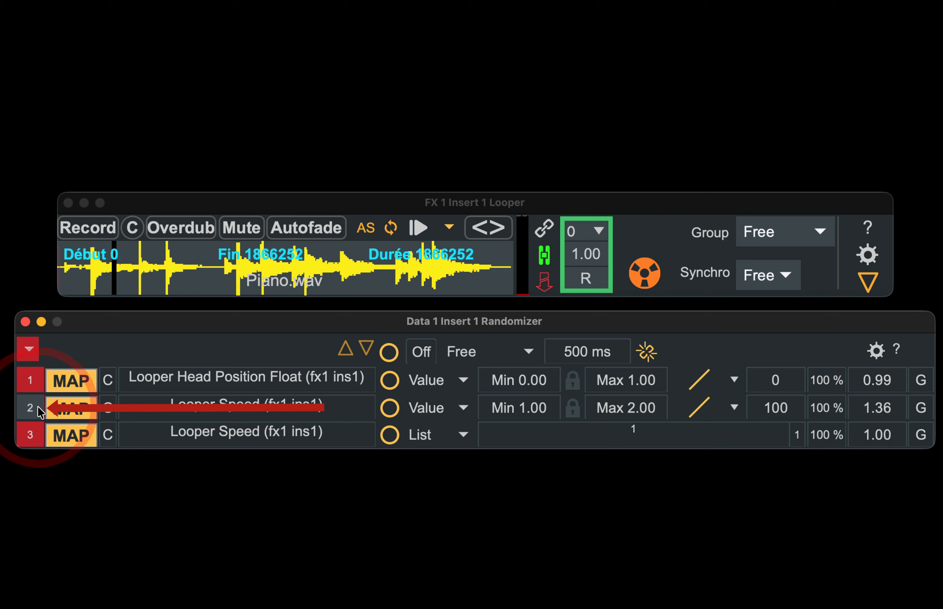
pyautogui.click(427, 353)
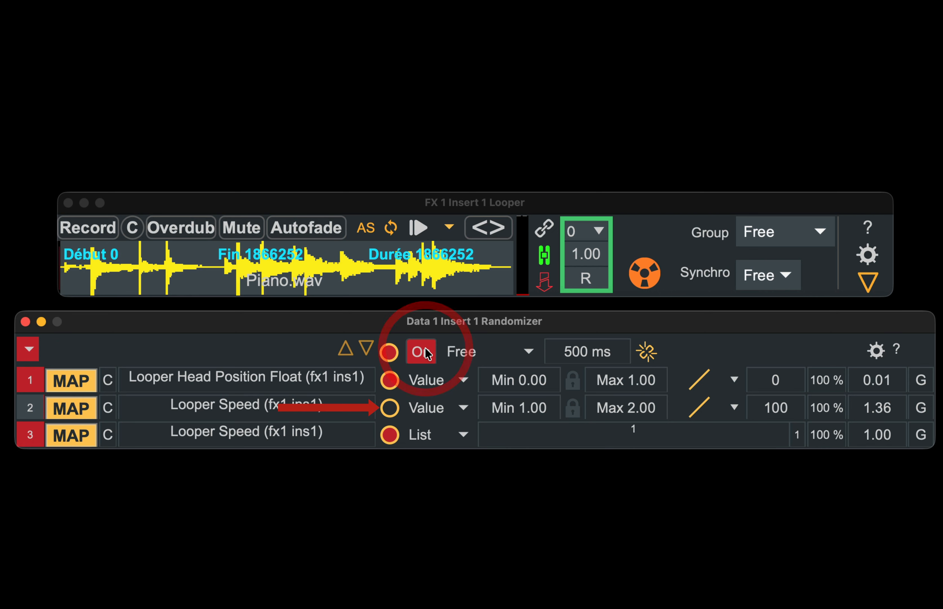
pyautogui.click(423, 353)
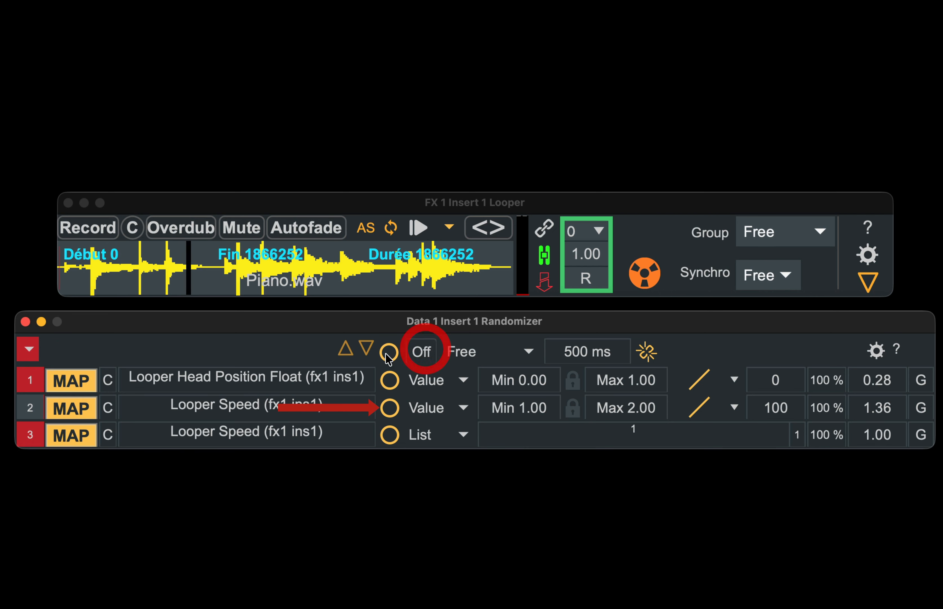
pyautogui.click(389, 355)
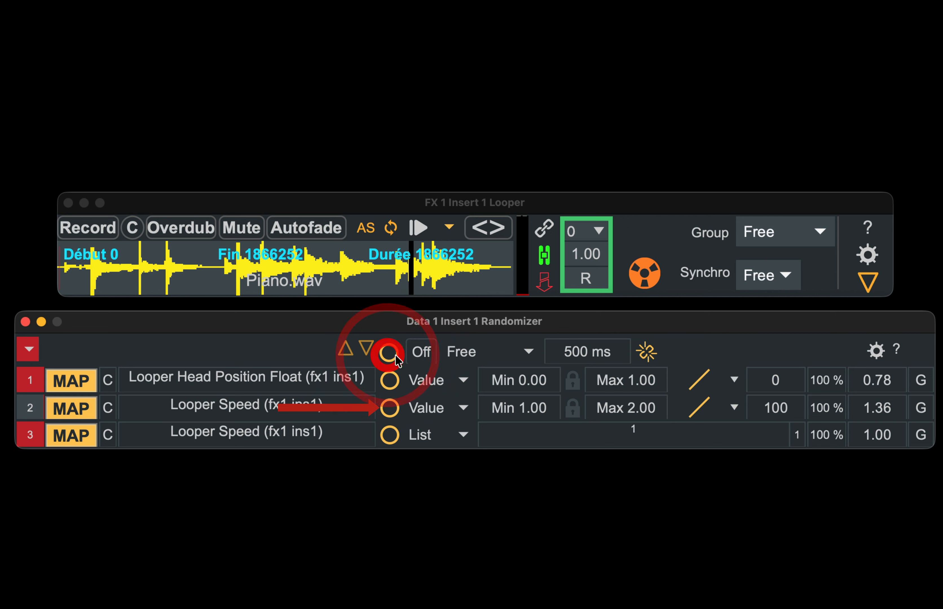
# Step: Switch the Randomizer on and repeatedly trigger disabled track 2 by hand to randomize the looper speed
pyautogui.click(421, 354)
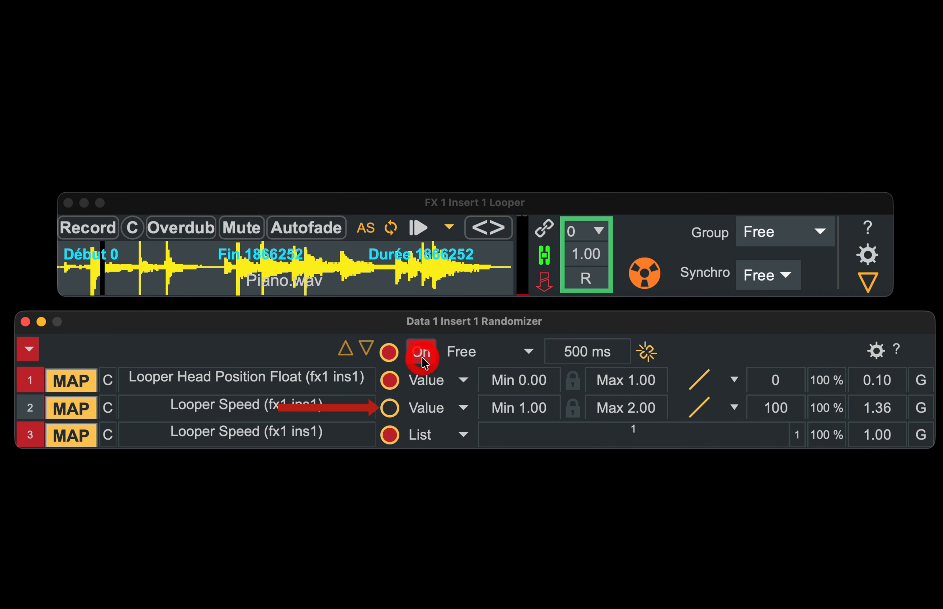
pyautogui.click(390, 408)
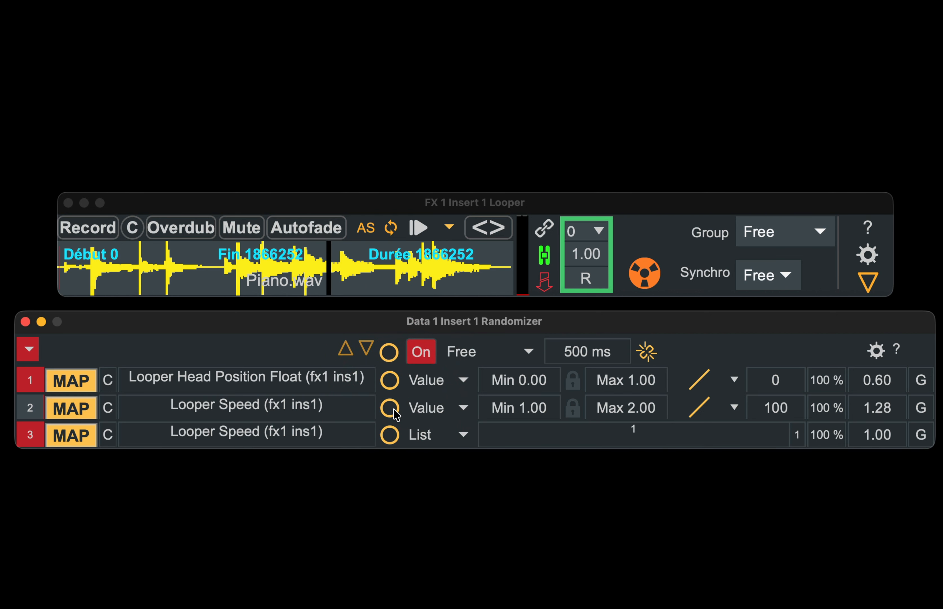
pyautogui.click(393, 410)
pyautogui.click(390, 409)
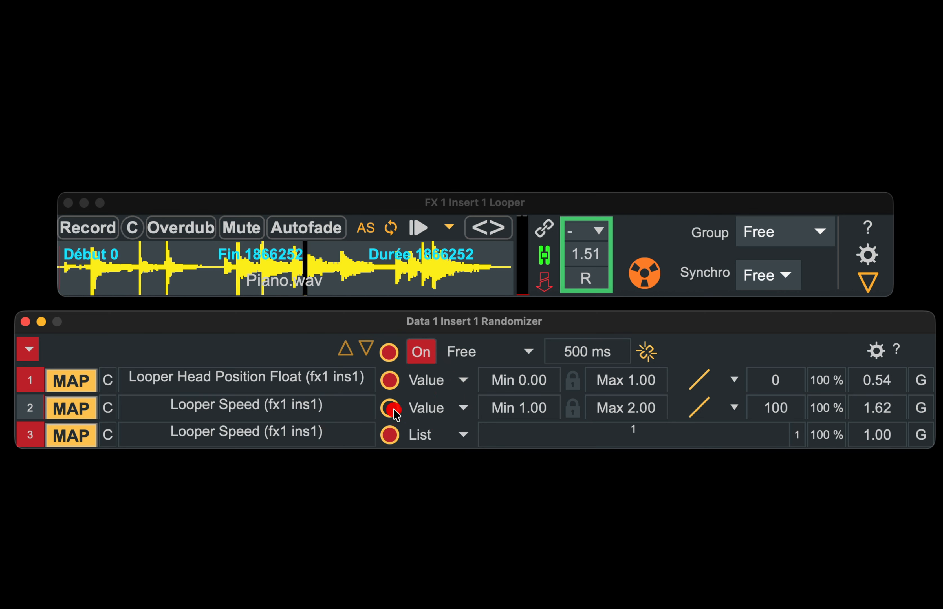
pyautogui.click(393, 409)
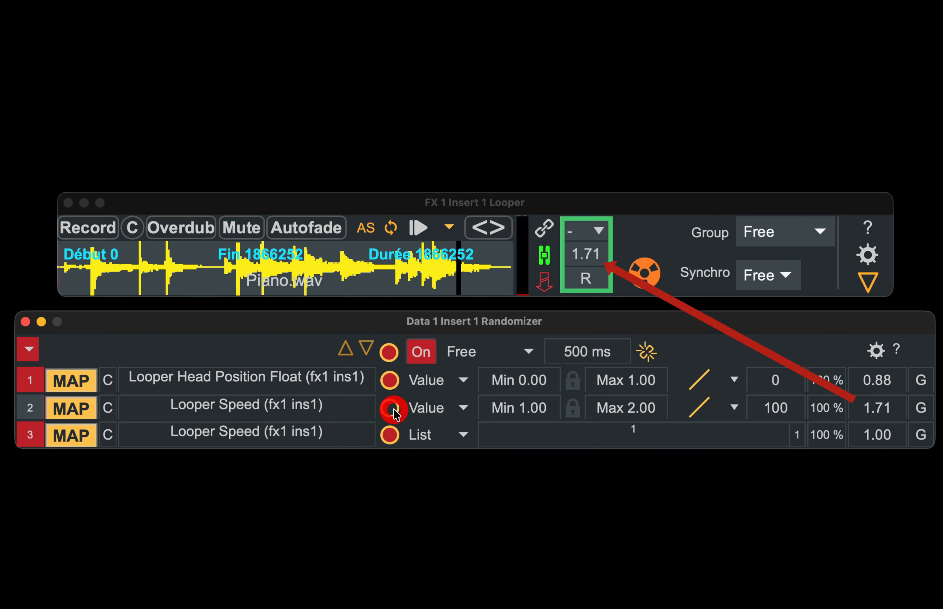
pyautogui.click(392, 409)
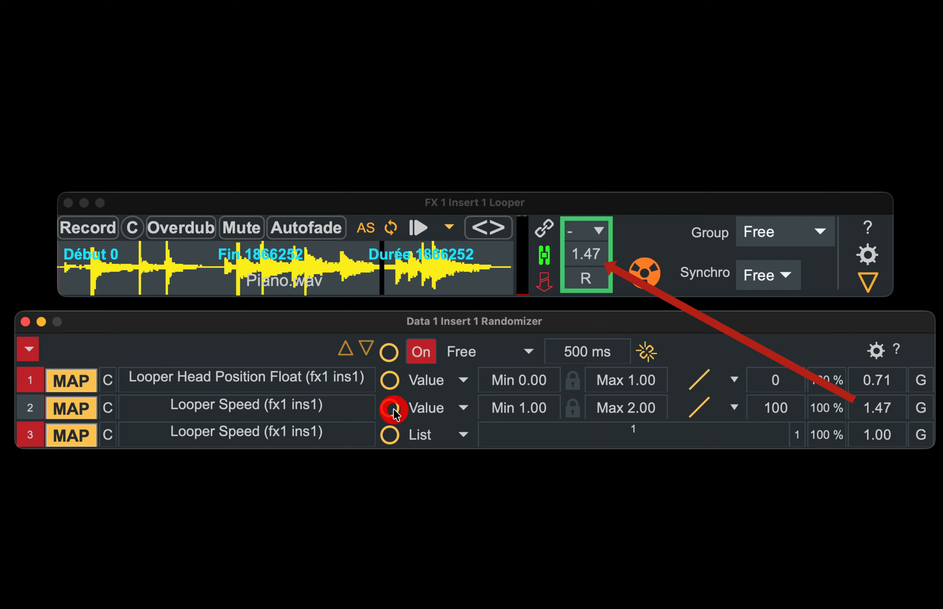
pyautogui.click(393, 408)
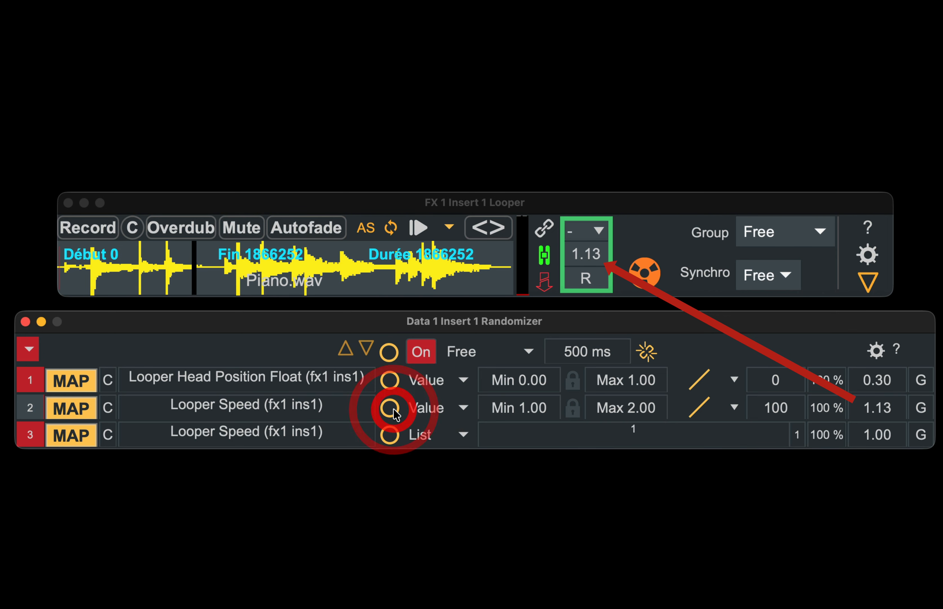
pyautogui.click(393, 409)
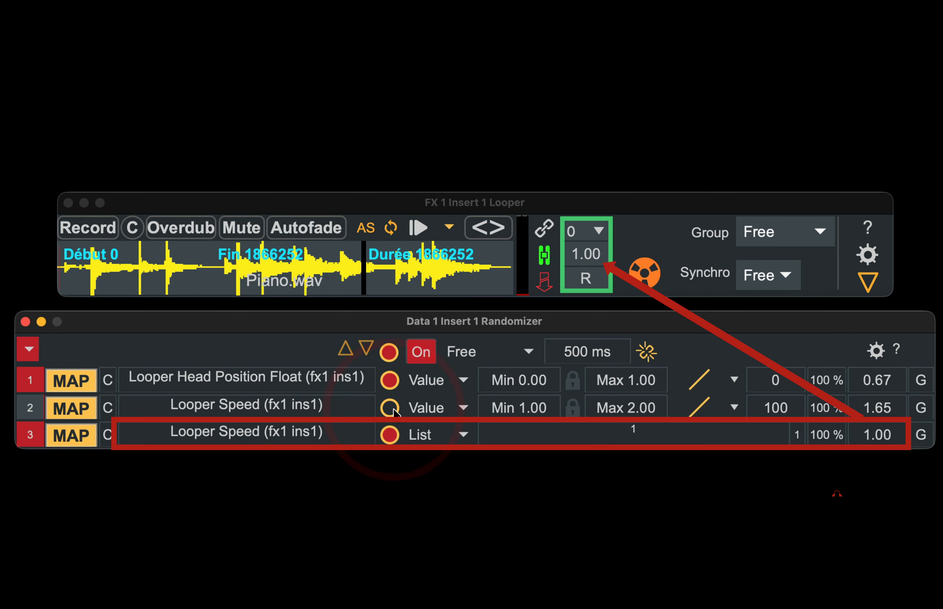